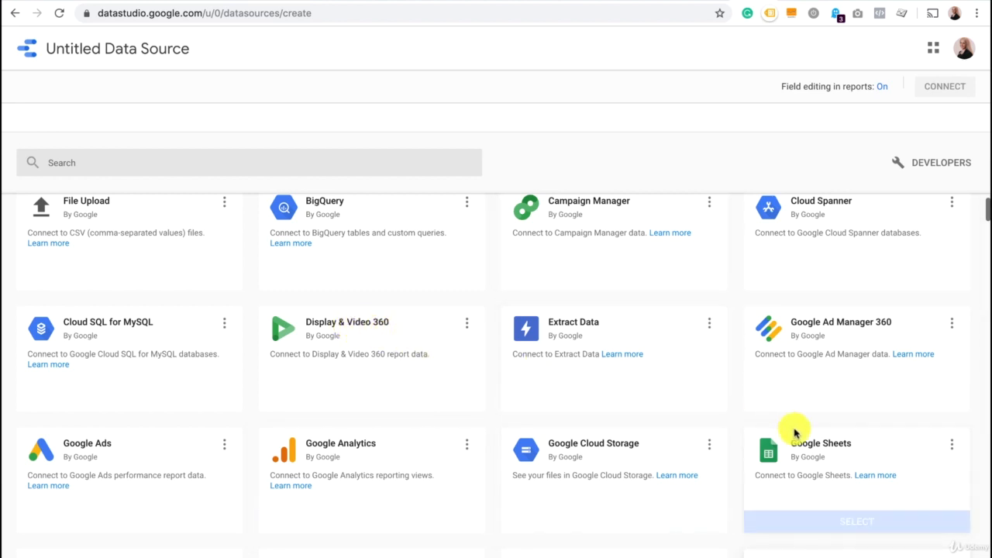
Examine the available Google and partner data connectors for the new data source.
{"action": "mouse_move", "coordinate": [848, 443]}
{"action": "mouse_move", "coordinate": [398, 472]}
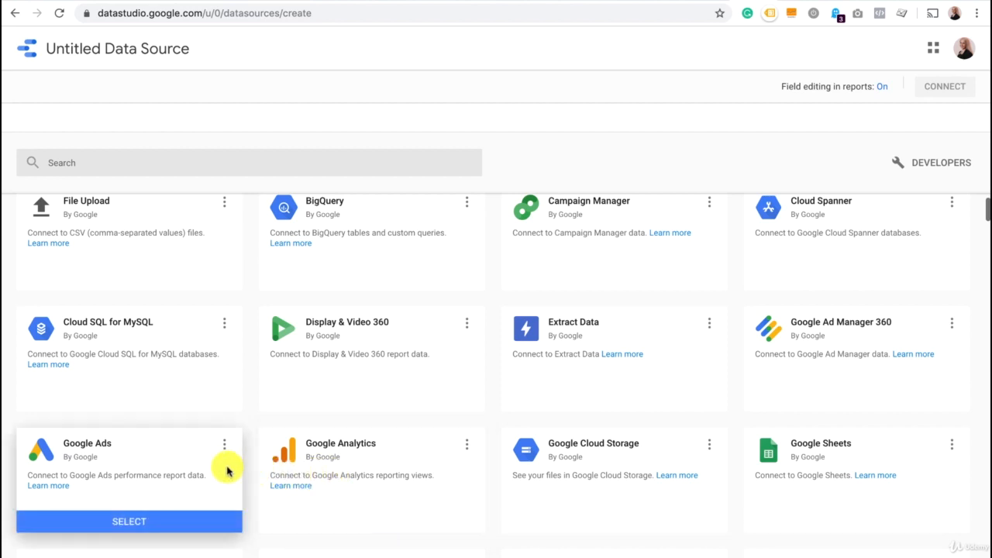
{"action": "scroll", "coordinate": [228, 525], "scroll_direction": "down", "scroll_amount": 3}
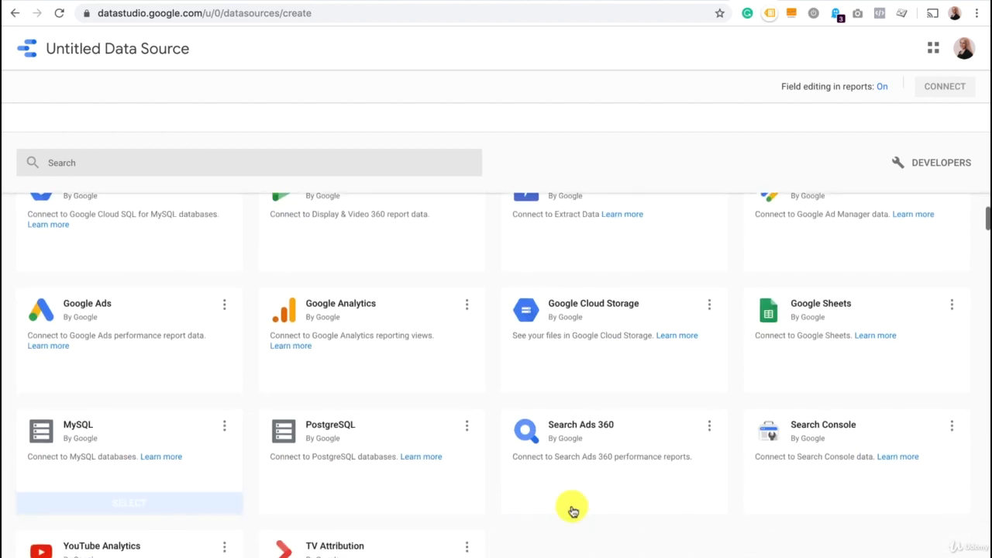
{"action": "mouse_move", "coordinate": [572, 511]}
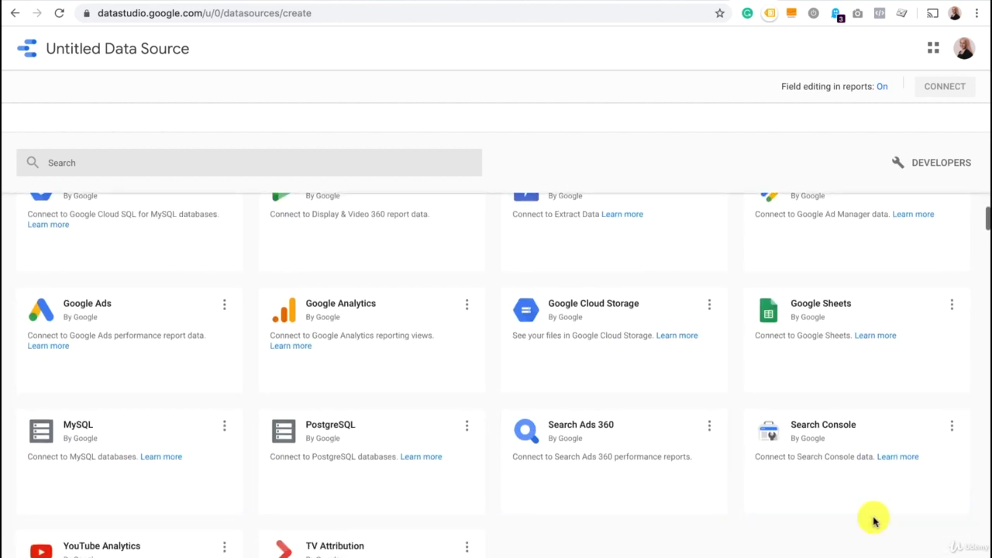
{"action": "scroll", "coordinate": [875, 521], "scroll_direction": "down", "scroll_amount": 1}
{"action": "scroll", "coordinate": [875, 521], "scroll_direction": "down", "scroll_amount": 5}
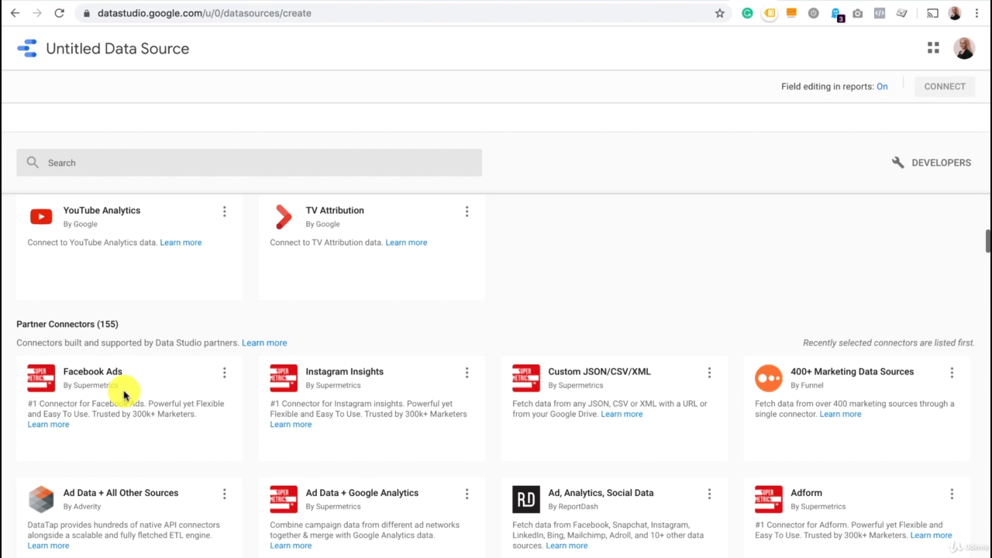
{"action": "mouse_move", "coordinate": [124, 395]}
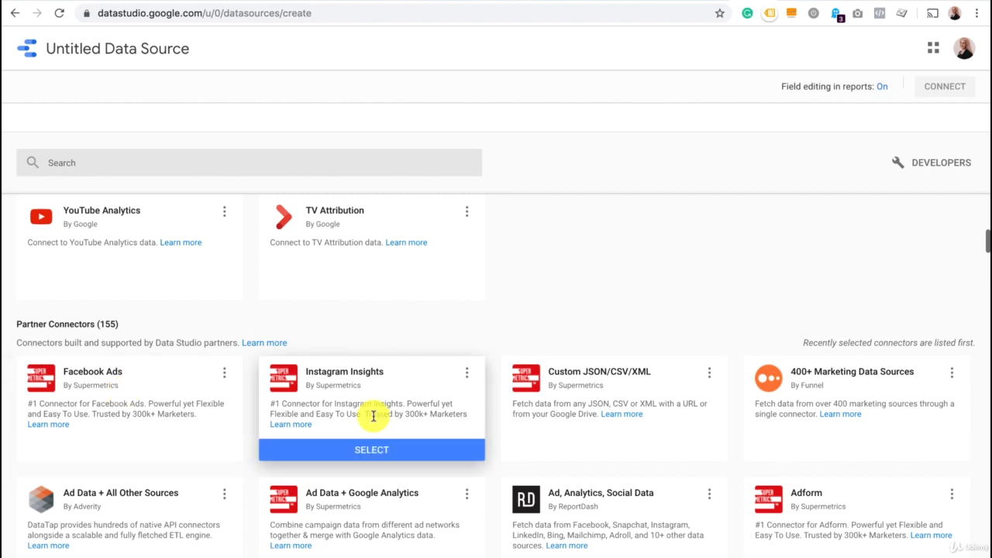
{"action": "scroll", "coordinate": [373, 417], "scroll_direction": "down", "scroll_amount": 4}
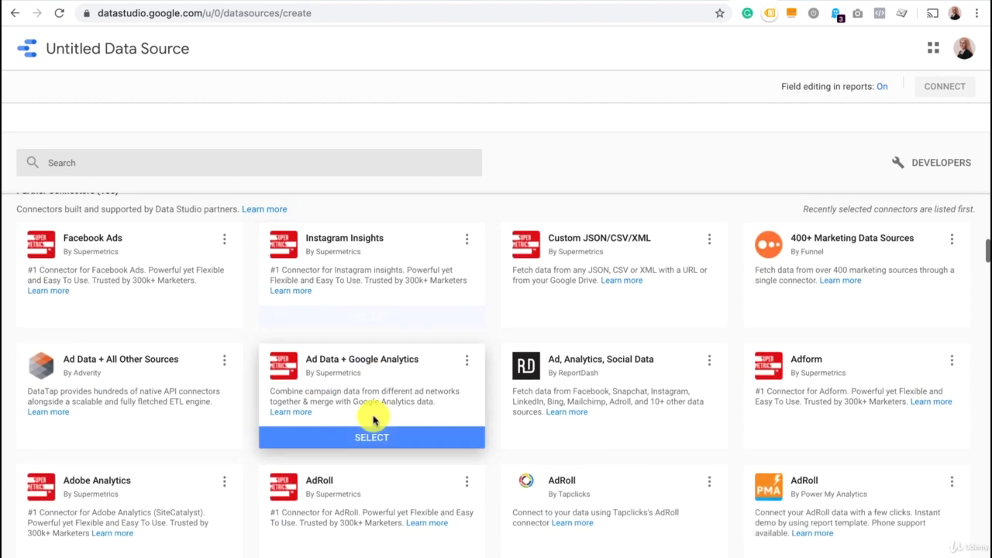
{"action": "scroll", "coordinate": [373, 419], "scroll_direction": "down", "scroll_amount": 1}
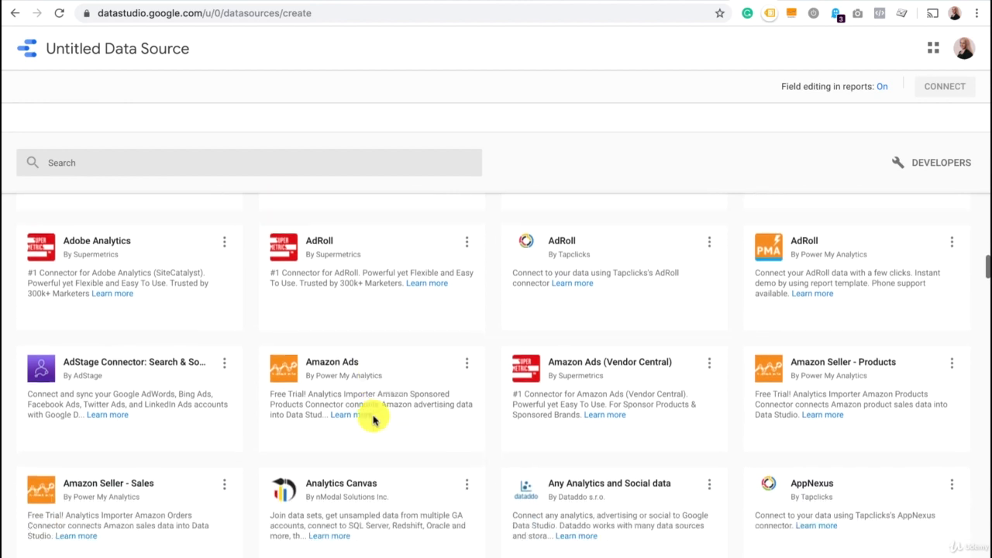
{"action": "scroll", "coordinate": [375, 415], "scroll_direction": "up", "scroll_amount": 2}
{"action": "scroll", "coordinate": [373, 420], "scroll_direction": "up", "scroll_amount": 3}
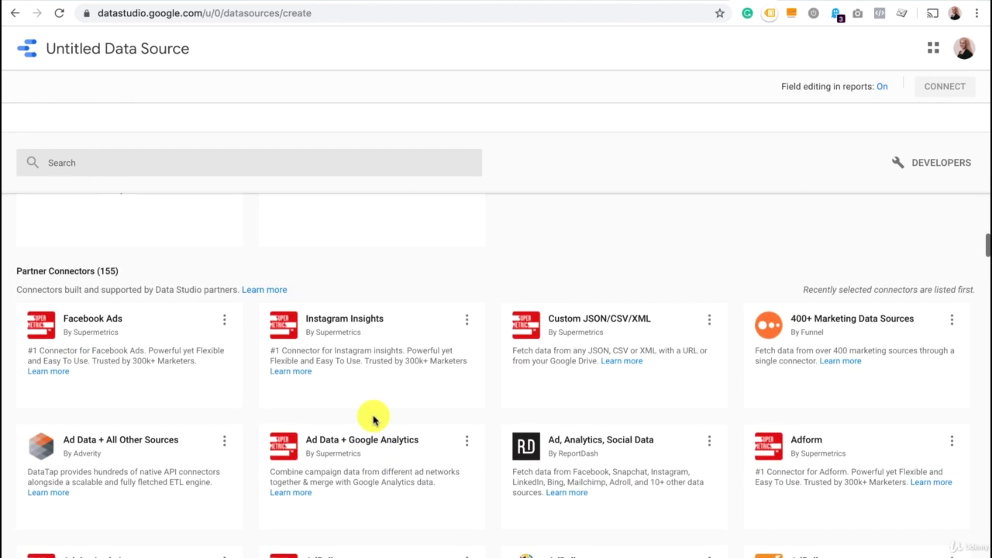
{"action": "scroll", "coordinate": [373, 419], "scroll_direction": "up", "scroll_amount": 7}
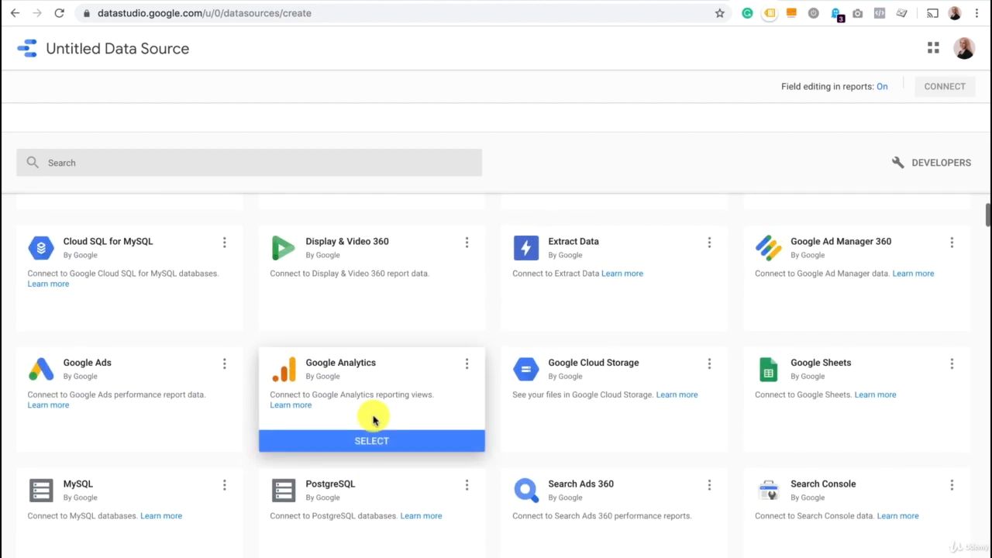
{"action": "left_click", "coordinate": [365, 375]}
{"action": "left_click", "coordinate": [389, 441]}
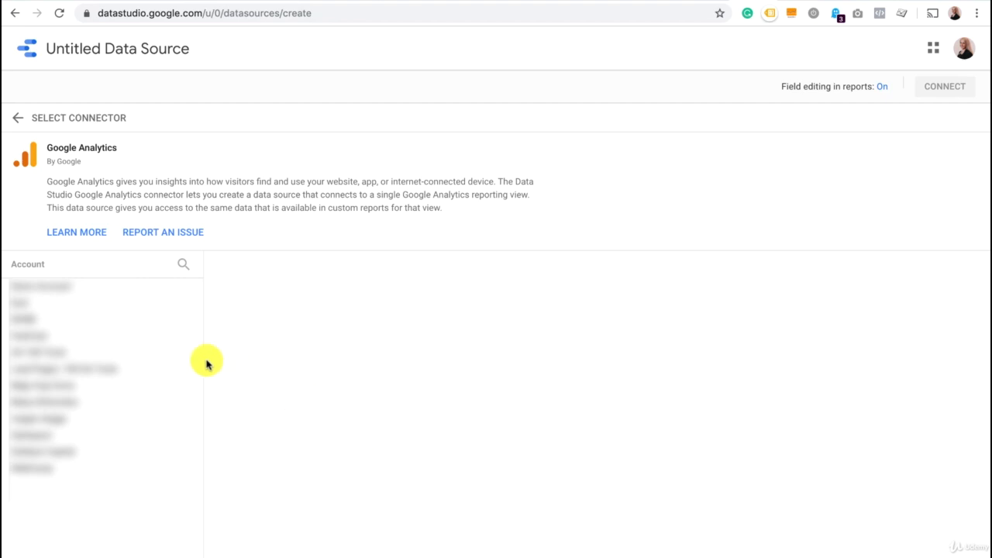
{"action": "left_click", "coordinate": [15, 120]}
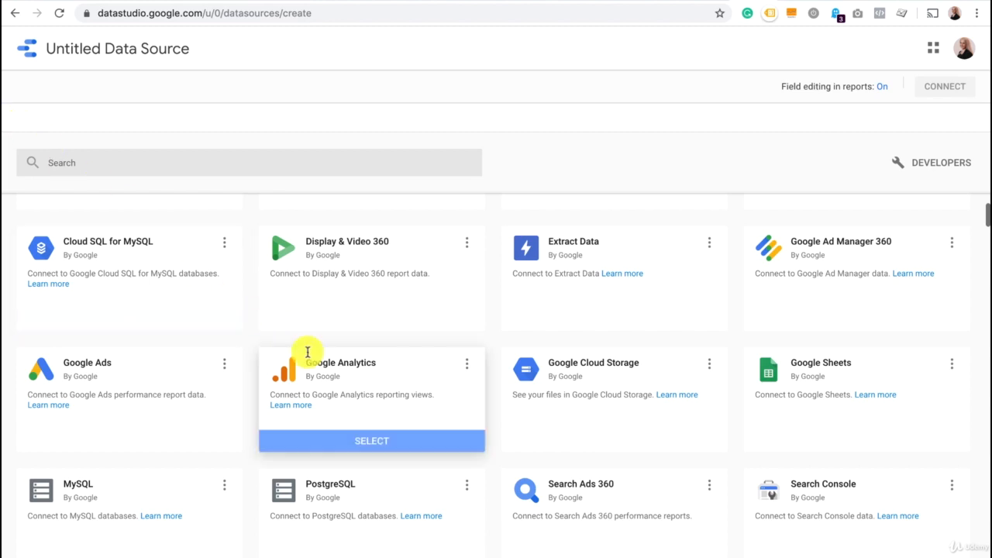
Connect the data source through Google Analytics to the 1 Master View of the first account's Google Merchandise Store property.
{"action": "left_click", "coordinate": [371, 441]}
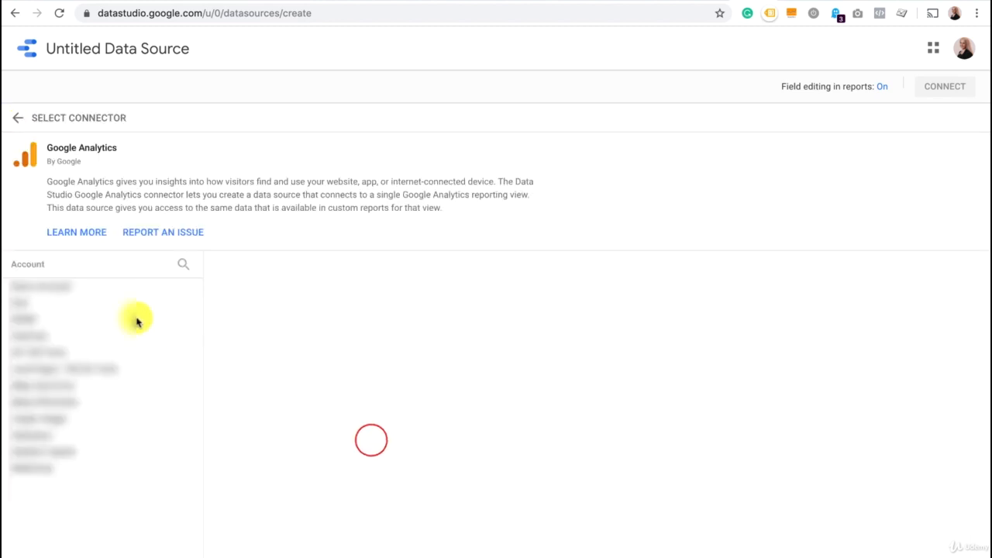
{"action": "left_click", "coordinate": [78, 286]}
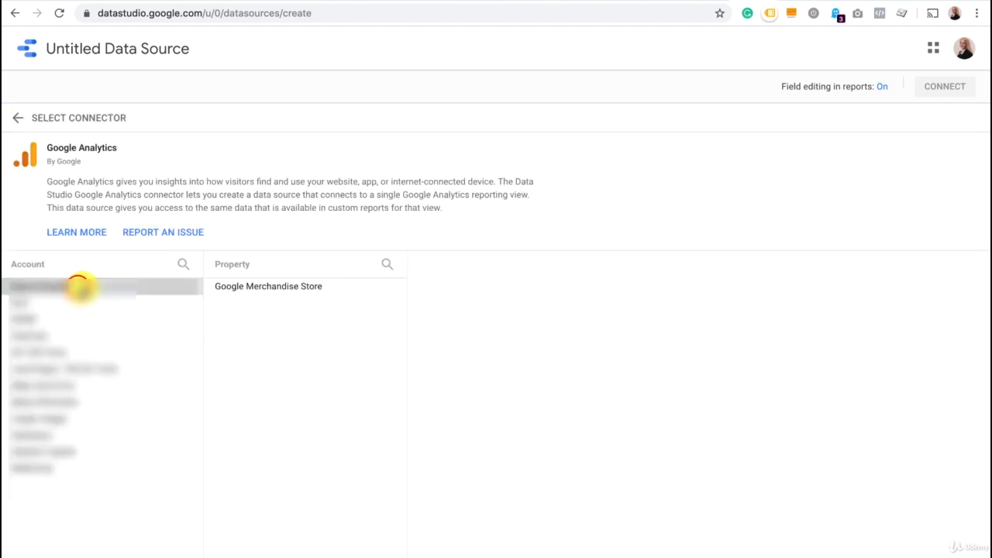
{"action": "left_click", "coordinate": [312, 289]}
{"action": "left_click", "coordinate": [509, 289]}
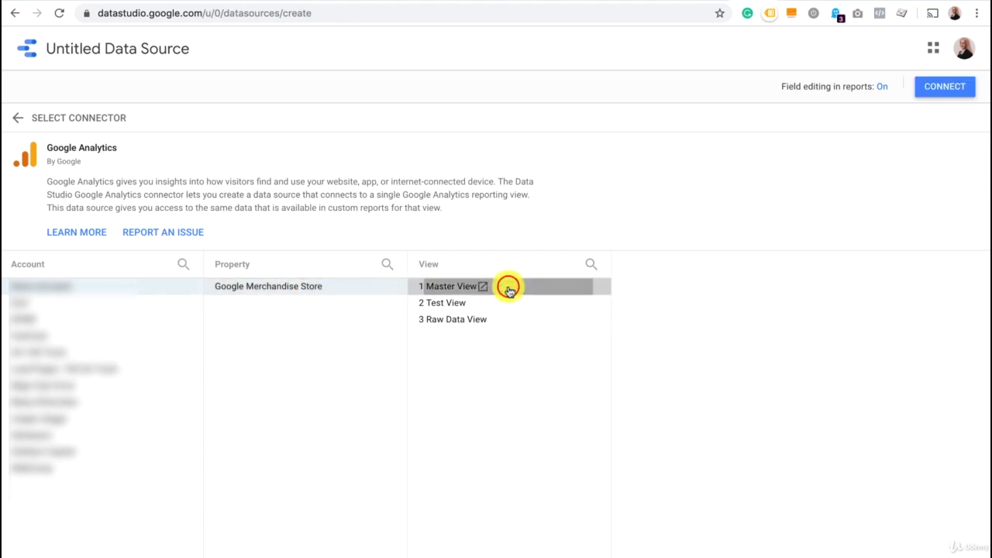
{"action": "left_click", "coordinate": [947, 87]}
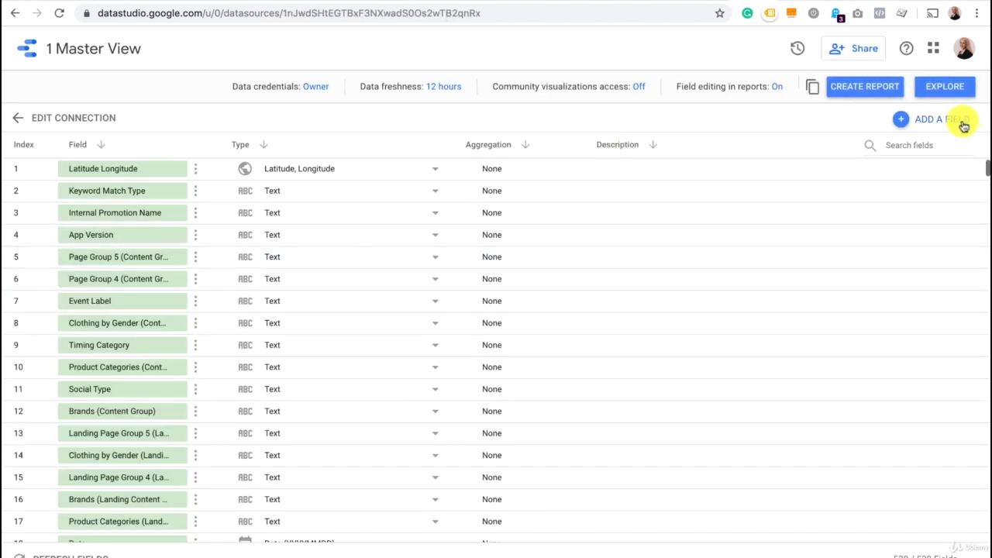
Create a new report from the 1 Master View data source and approve adding its data.
{"action": "scroll", "coordinate": [527, 328], "scroll_direction": "down", "scroll_amount": 3}
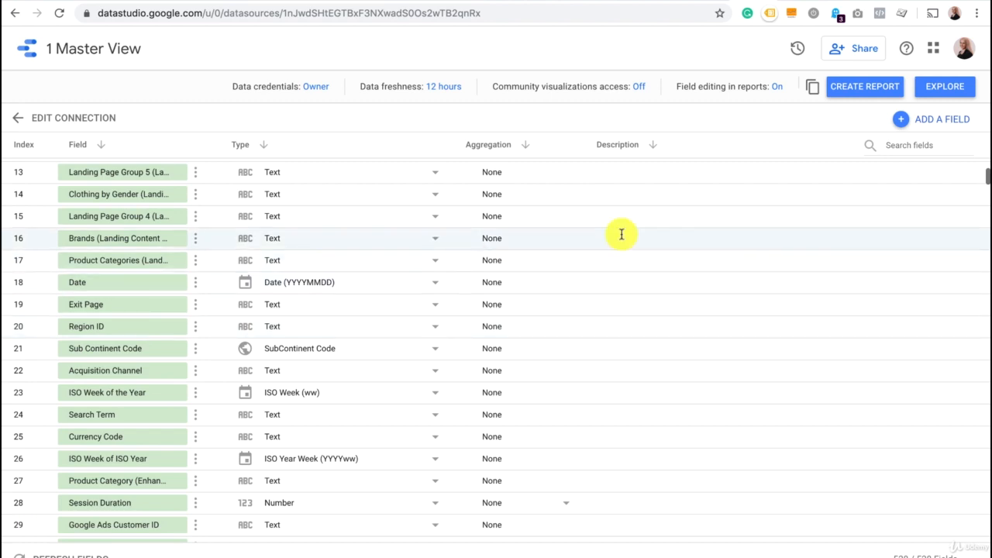
{"action": "left_click", "coordinate": [891, 88]}
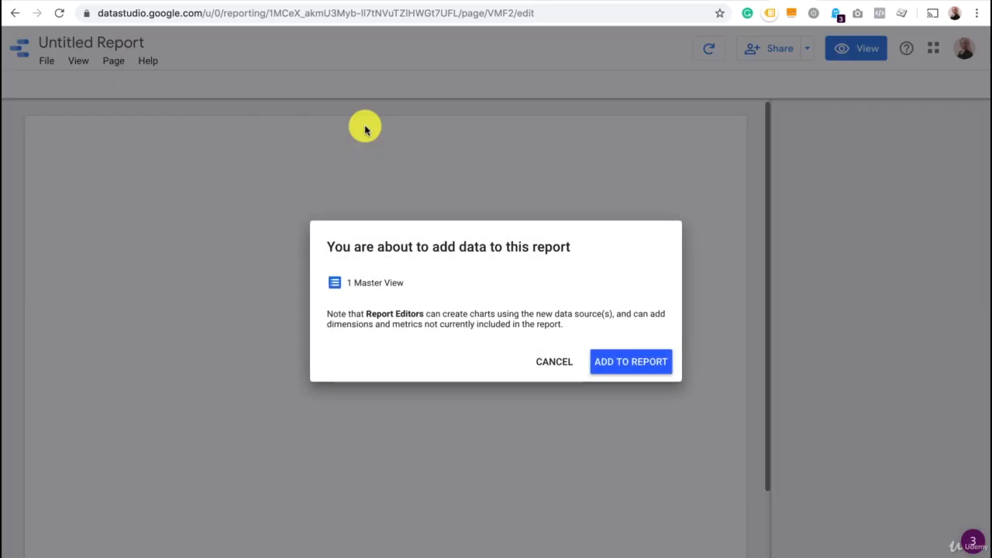
{"action": "left_click", "coordinate": [627, 363]}
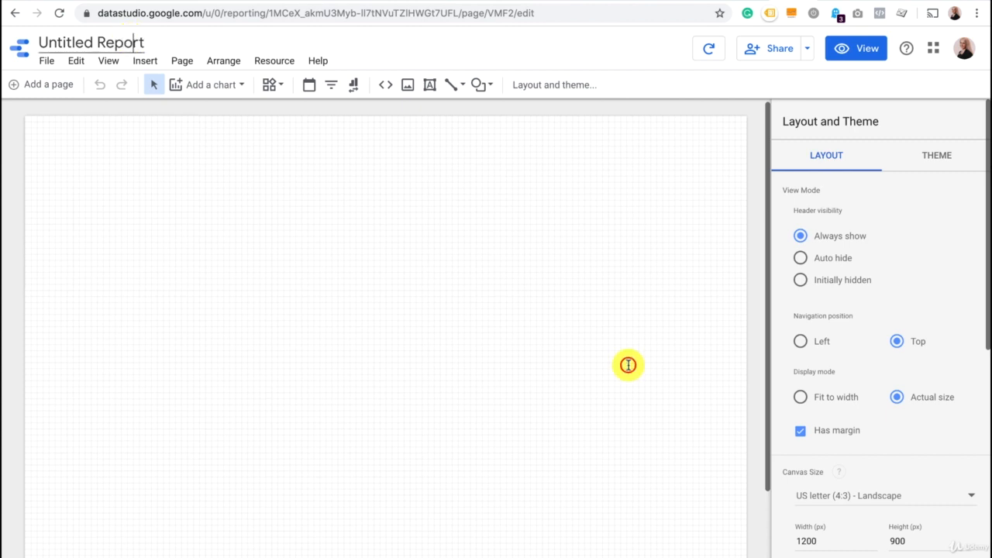
Rename the untitled report as "Top countries and pages".
{"action": "left_click_drag", "start_coordinate": [143, 41], "coordinate": [51, 42]}
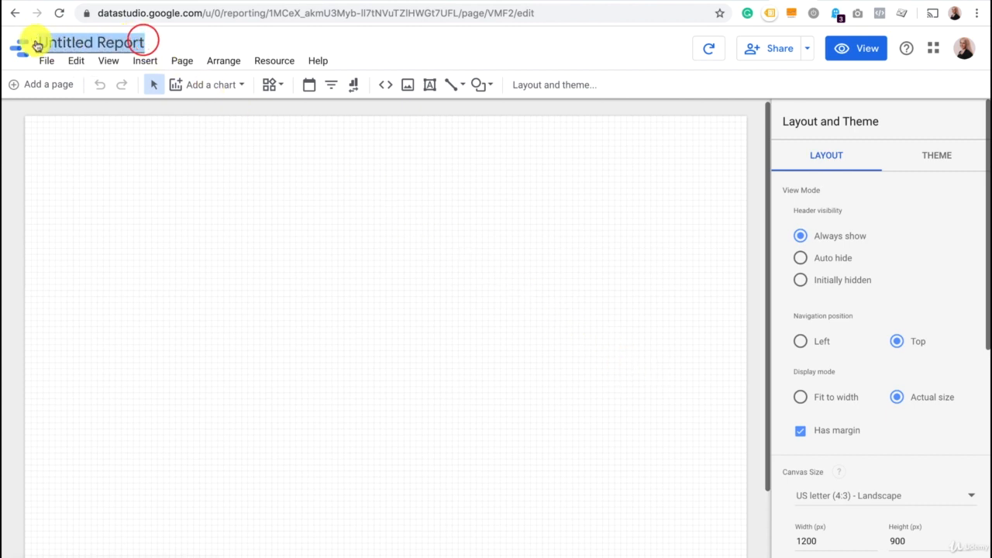
{"action": "key", "text": "BackSpace"}
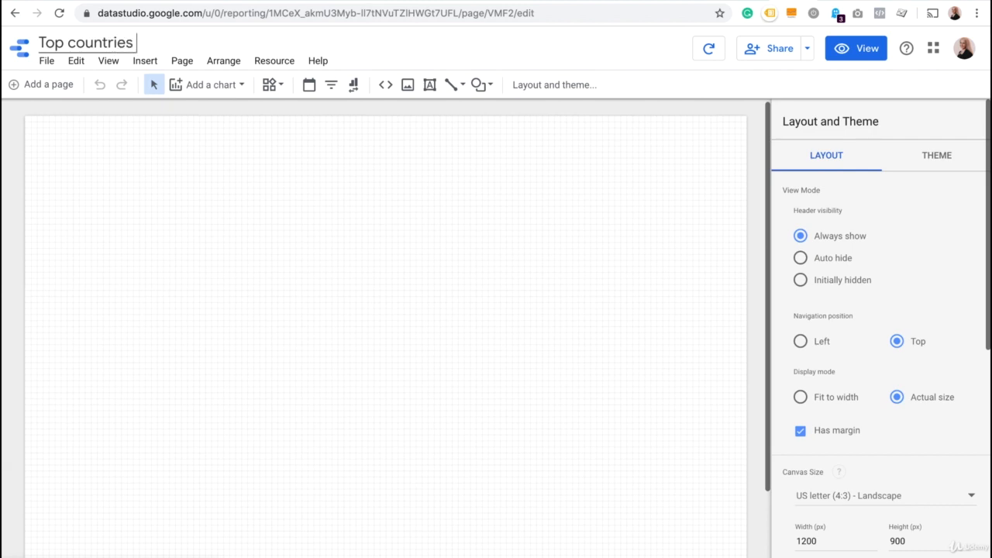
{"action": "type", "text": "Top countries and pages"}
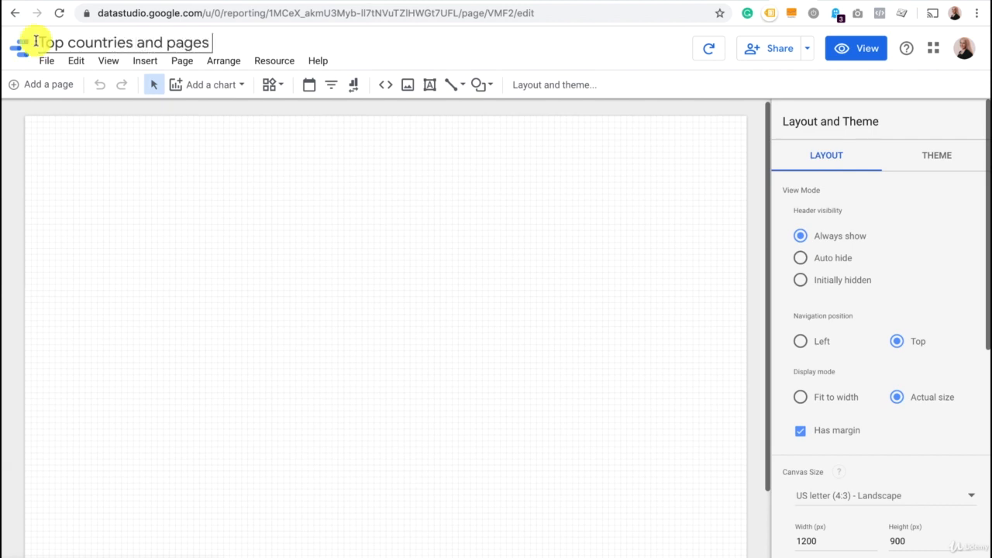
{"action": "left_click", "coordinate": [93, 183]}
{"action": "left_click", "coordinate": [104, 188]}
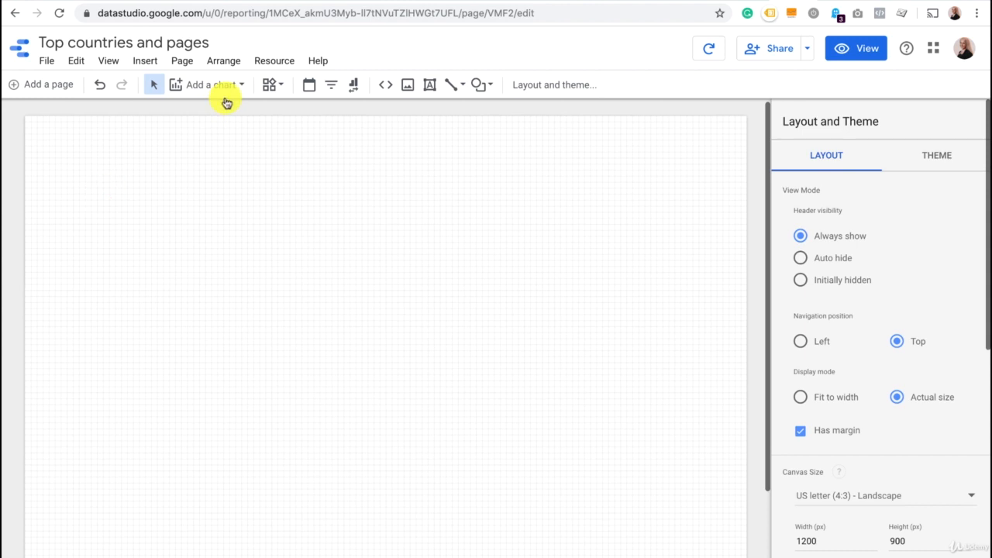
Add a date range control and position it in the upper-right corner of the report page.
{"action": "left_click", "coordinate": [306, 88]}
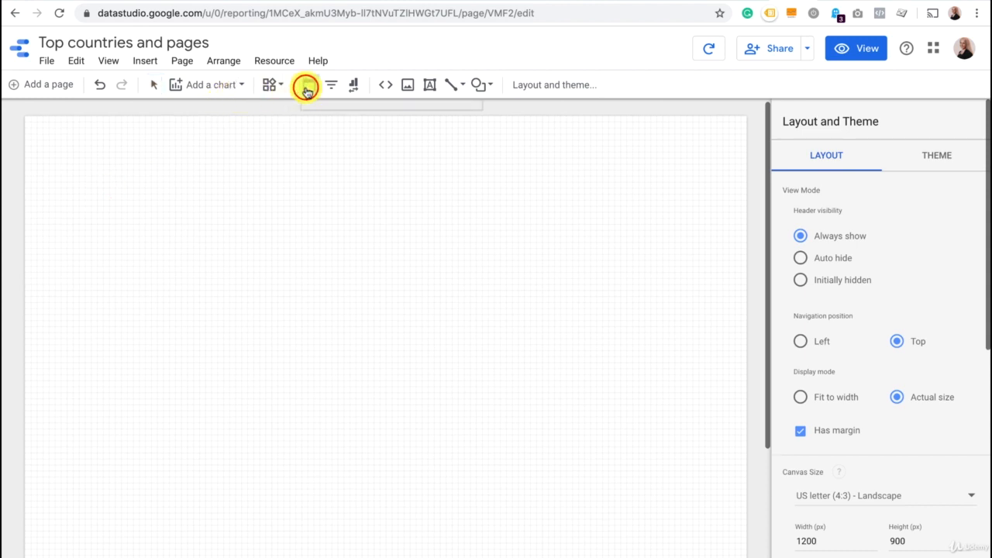
{"action": "left_click", "coordinate": [44, 130]}
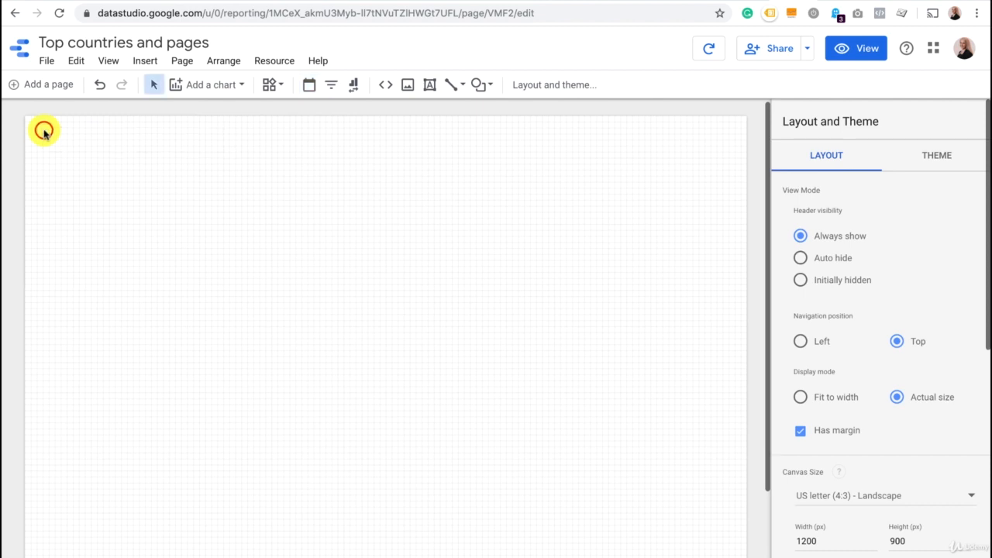
{"action": "left_click", "coordinate": [83, 141]}
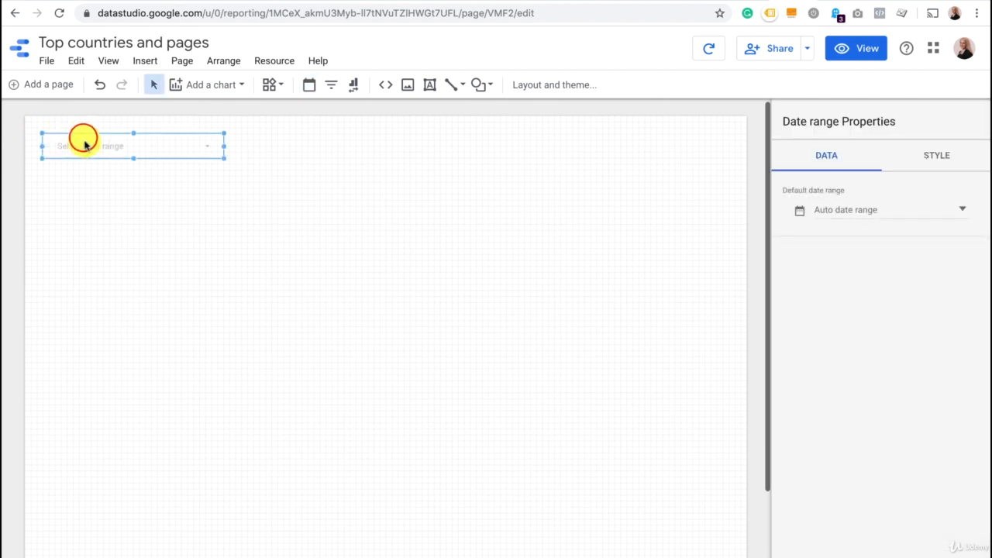
{"action": "left_click_drag", "start_coordinate": [85, 140], "coordinate": [589, 152]}
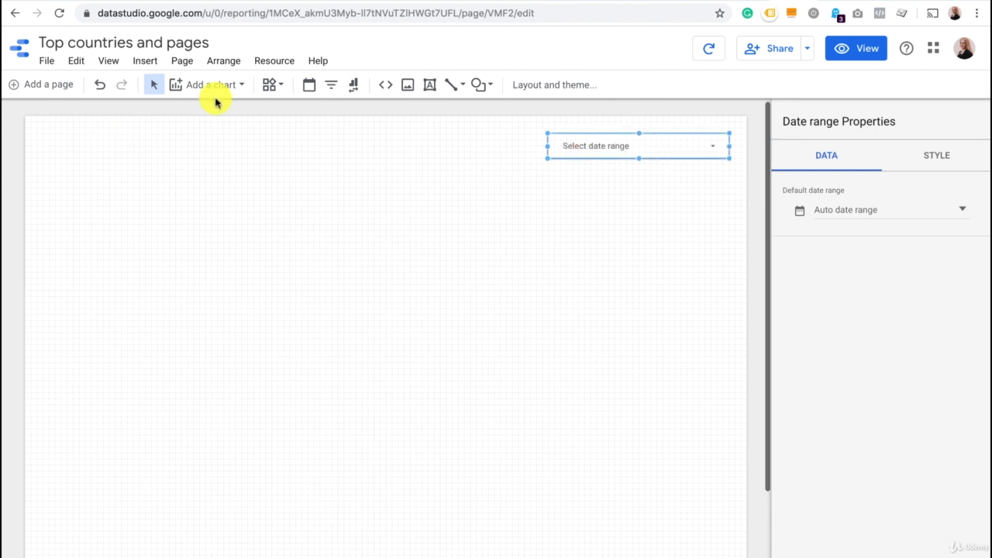
Add a text box in the page's upper-left corner containing "TOP for decision maker".
{"action": "left_click", "coordinate": [428, 84]}
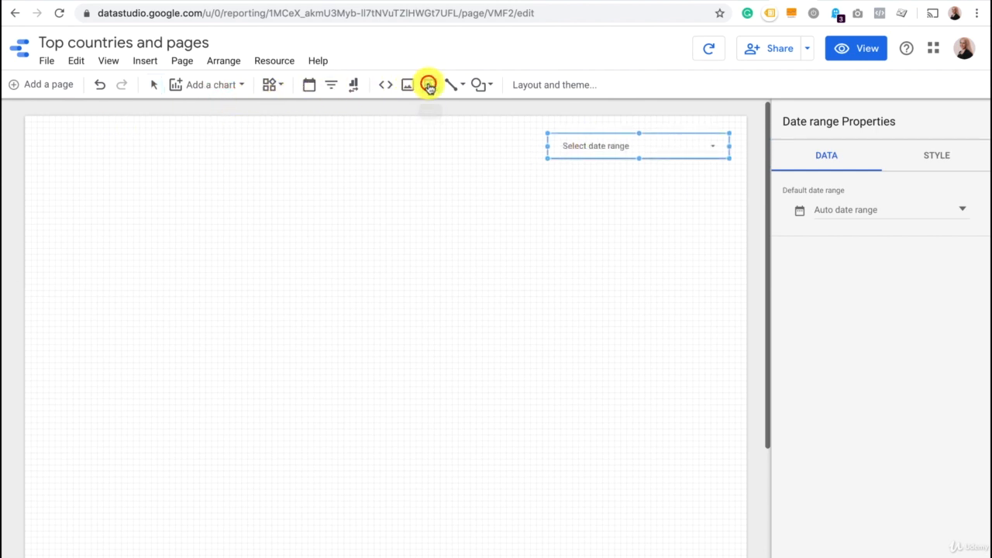
{"action": "left_click_drag", "start_coordinate": [46, 130], "coordinate": [243, 162]}
{"action": "left_click", "coordinate": [108, 147]}
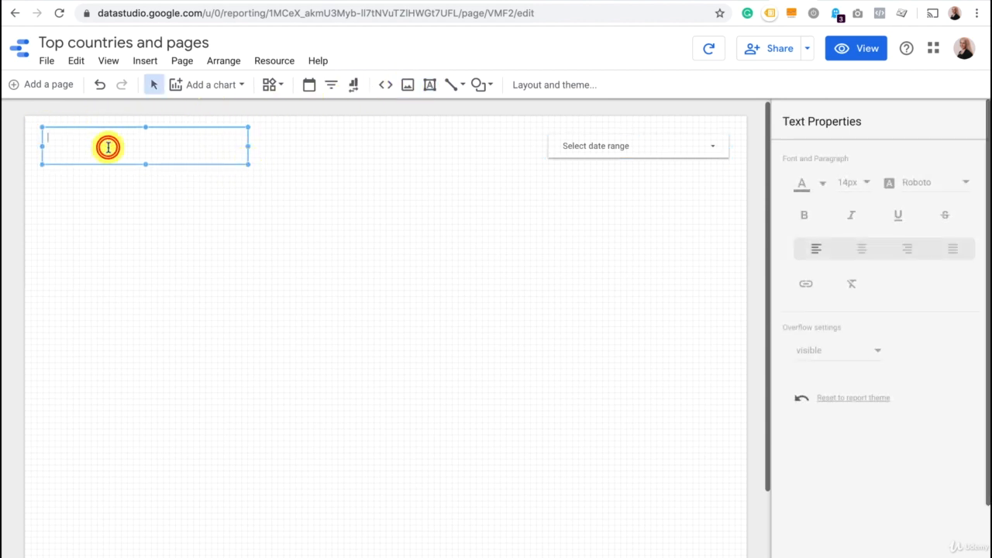
{"action": "type", "text": "TOP for decision maker"}
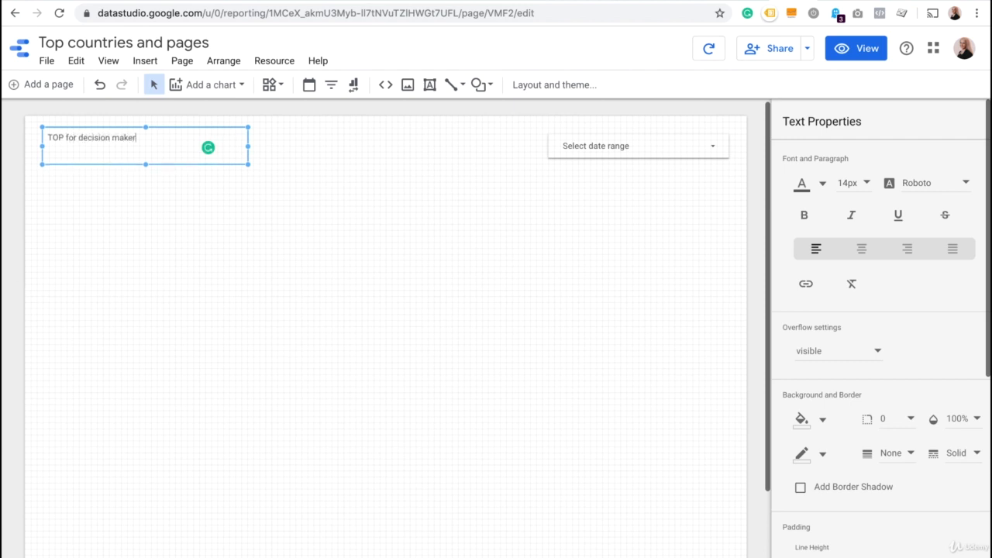
Format the "TOP for decision maker" heading as bold text at 20px.
{"action": "double_click", "coordinate": [145, 137]}
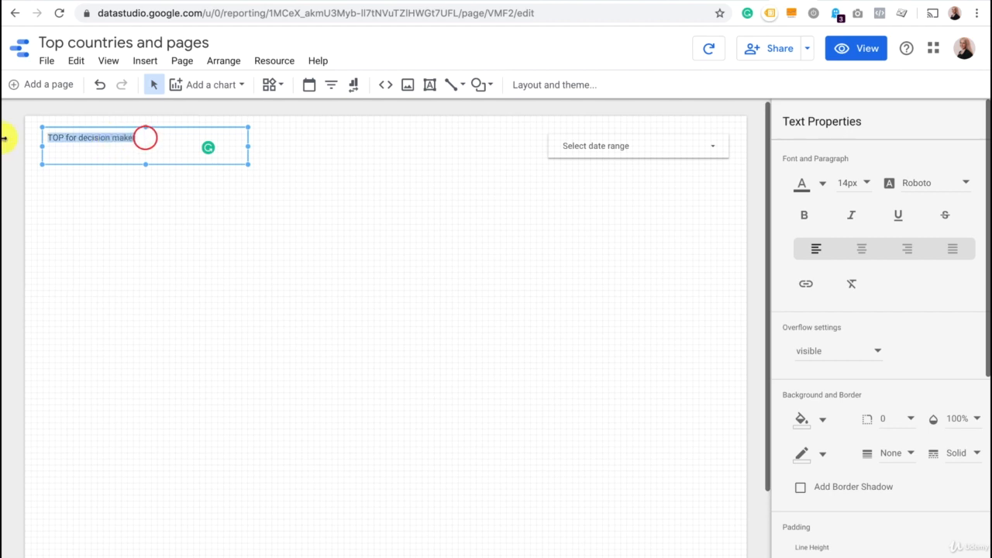
{"action": "left_click", "coordinate": [866, 183]}
{"action": "left_click", "coordinate": [872, 292]}
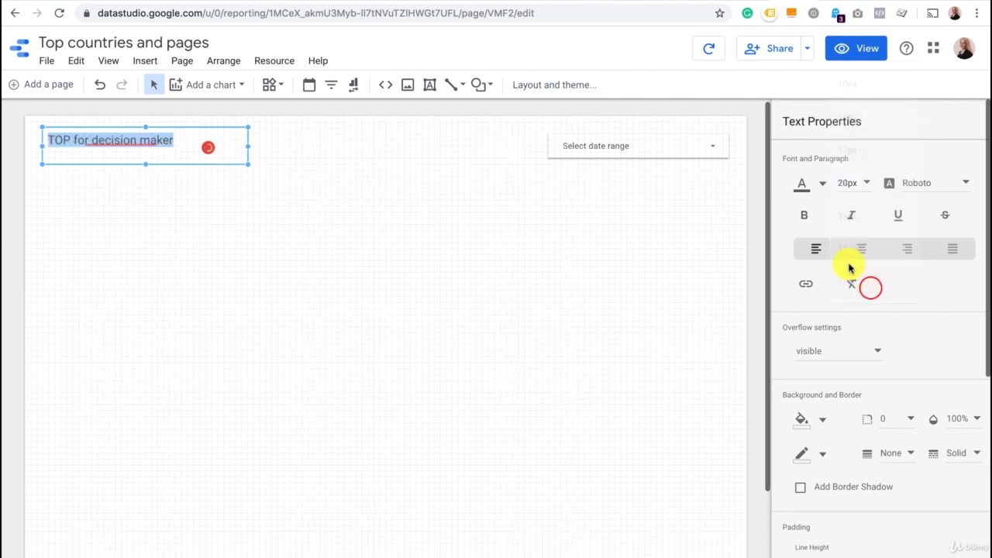
{"action": "left_click", "coordinate": [805, 217]}
{"action": "left_click", "coordinate": [216, 270]}
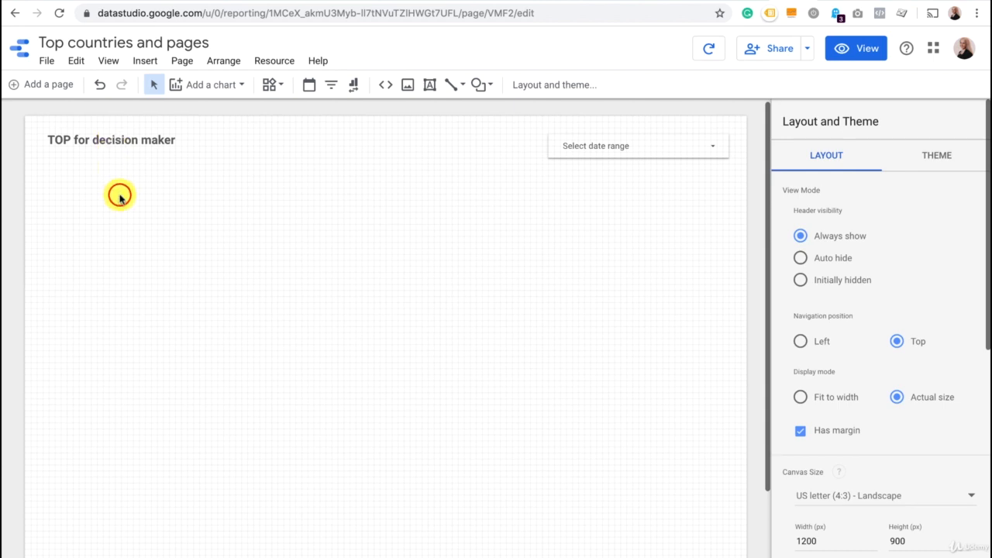
Insert a plain table chart on the page below the "TOP for decision maker" heading.
{"action": "left_click", "coordinate": [228, 85]}
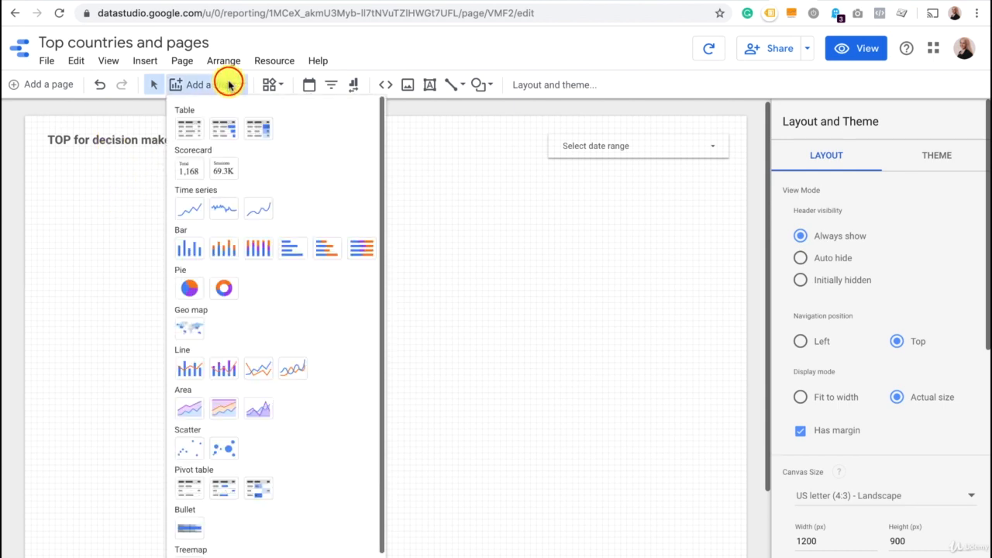
{"action": "left_click", "coordinate": [193, 131]}
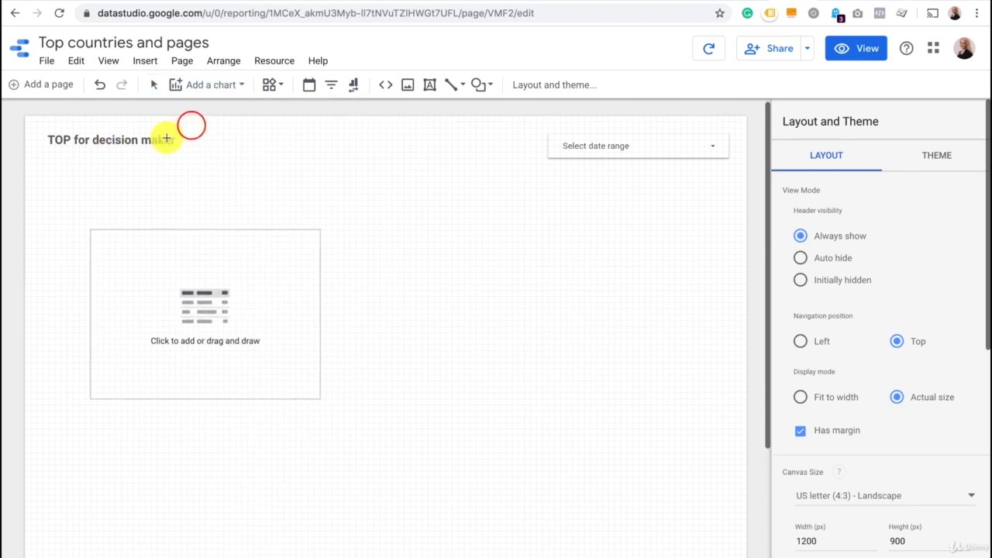
{"action": "left_click", "coordinate": [53, 193]}
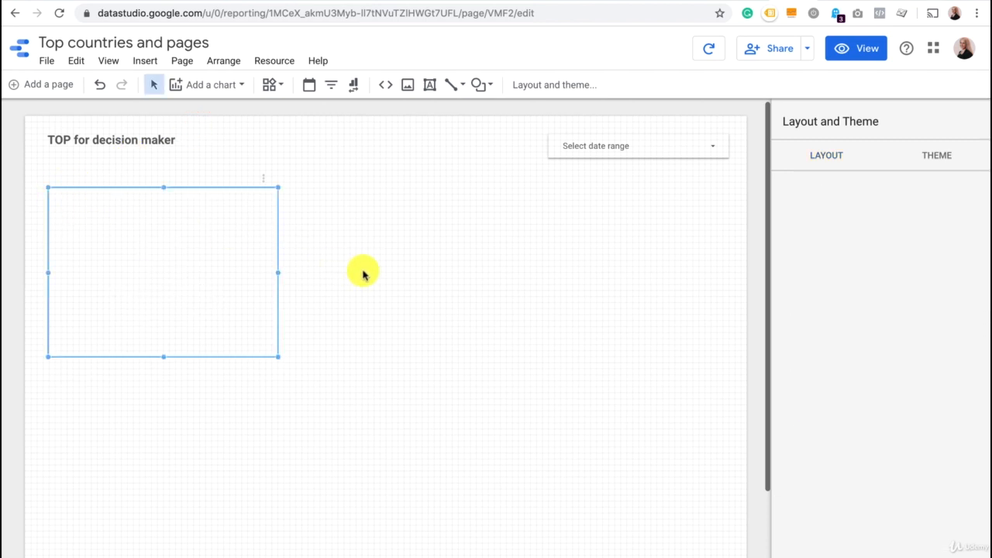
Enlarge the table to span most of the page width and replace its Medium dimension with Country.
{"action": "left_click", "coordinate": [160, 291]}
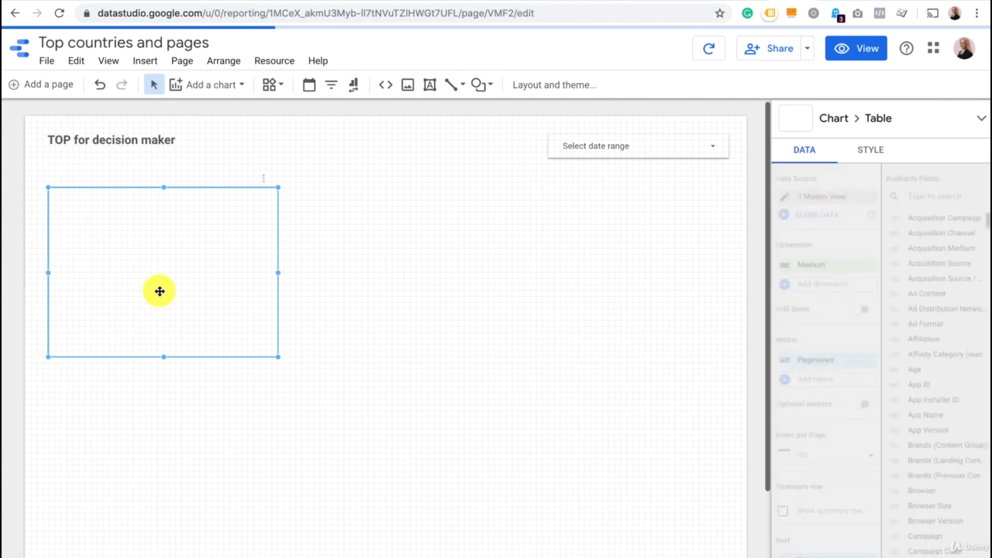
{"action": "left_click_drag", "start_coordinate": [279, 358], "coordinate": [660, 461]}
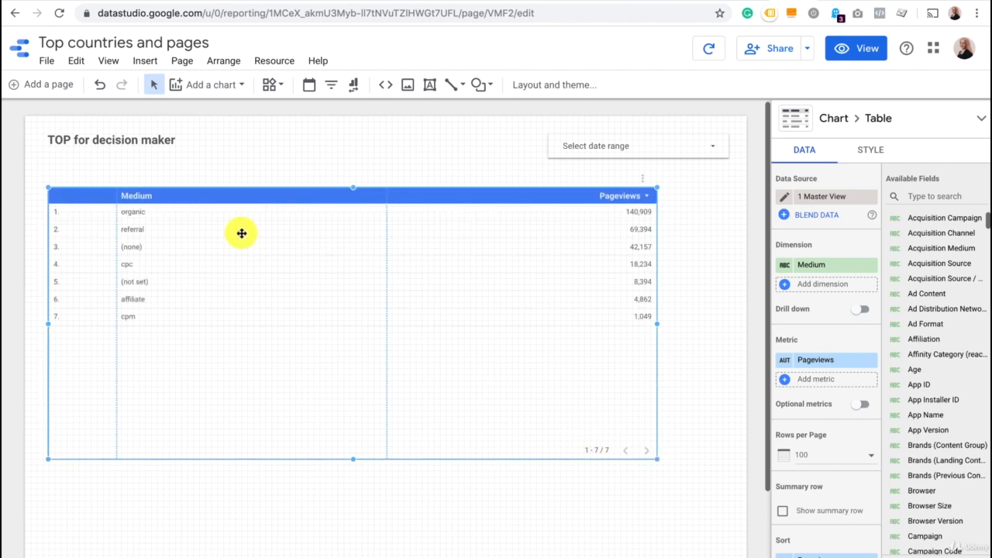
{"action": "left_click", "coordinate": [837, 274]}
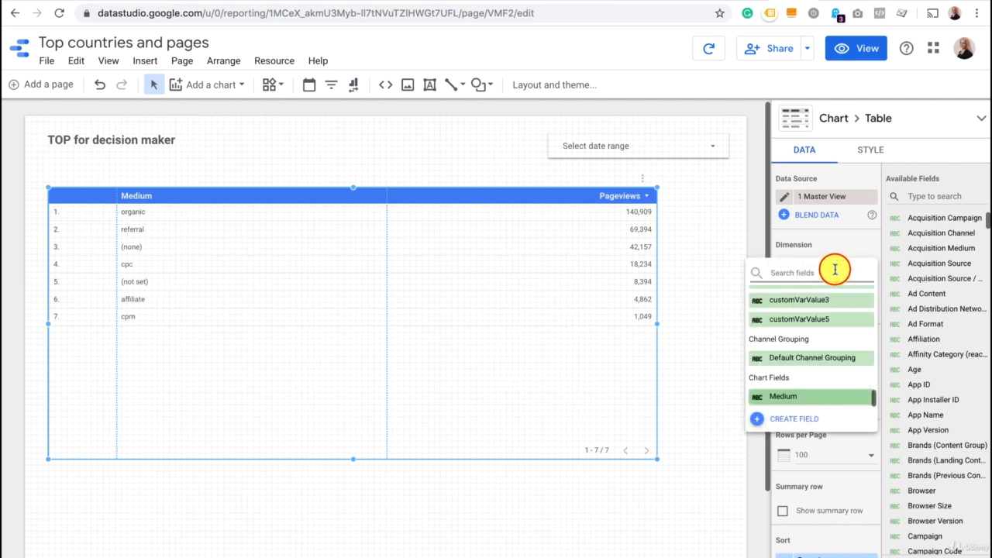
{"action": "type", "text": "coun"}
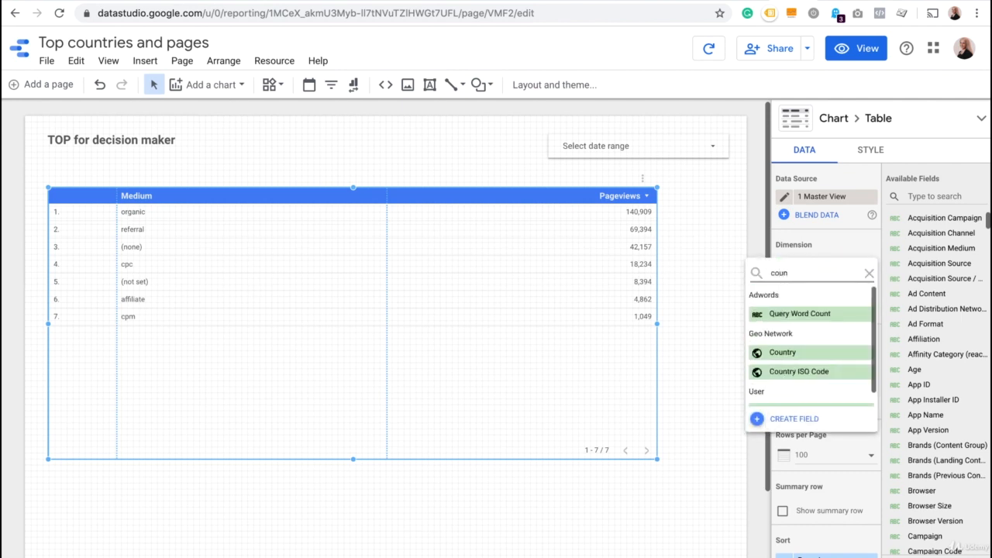
{"action": "left_click", "coordinate": [799, 354]}
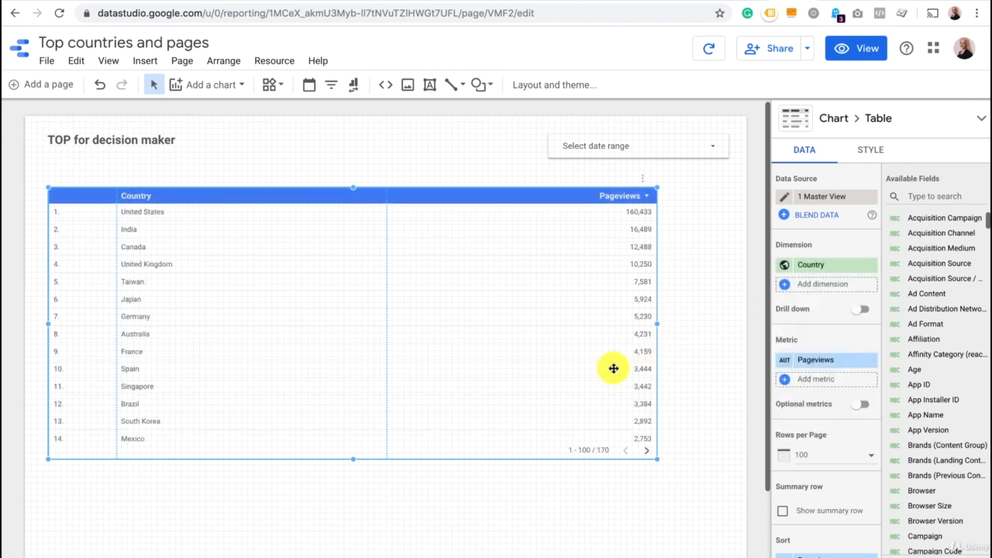
Add Revenue as a second metric in the country table alongside Pageviews.
{"action": "scroll", "coordinate": [817, 354], "scroll_direction": "down", "scroll_amount": 1}
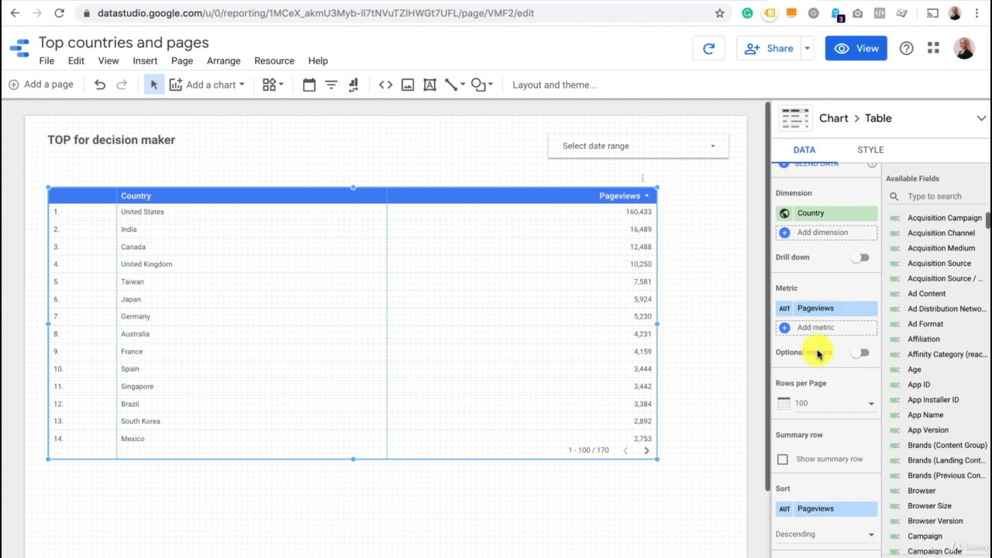
{"action": "left_click", "coordinate": [829, 308]}
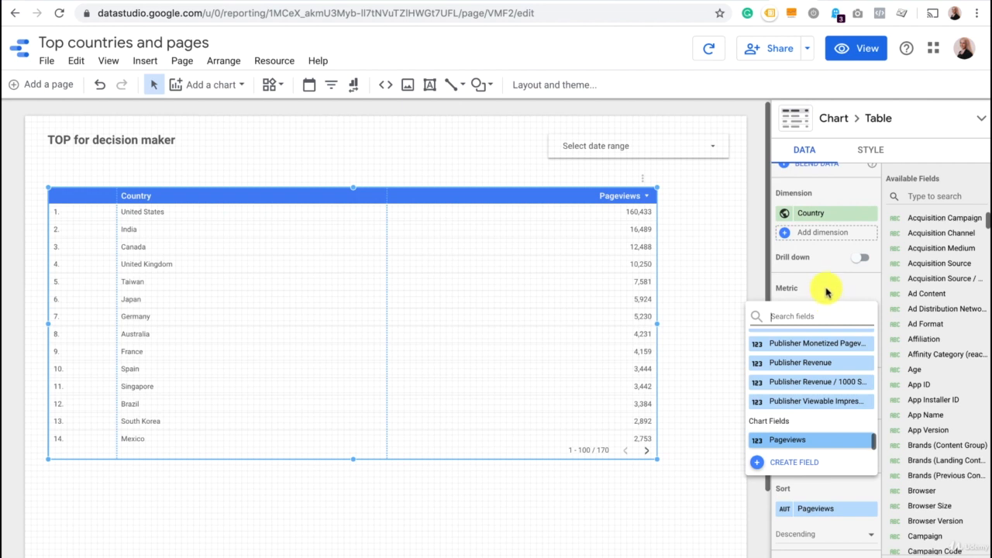
{"action": "left_click", "coordinate": [826, 286]}
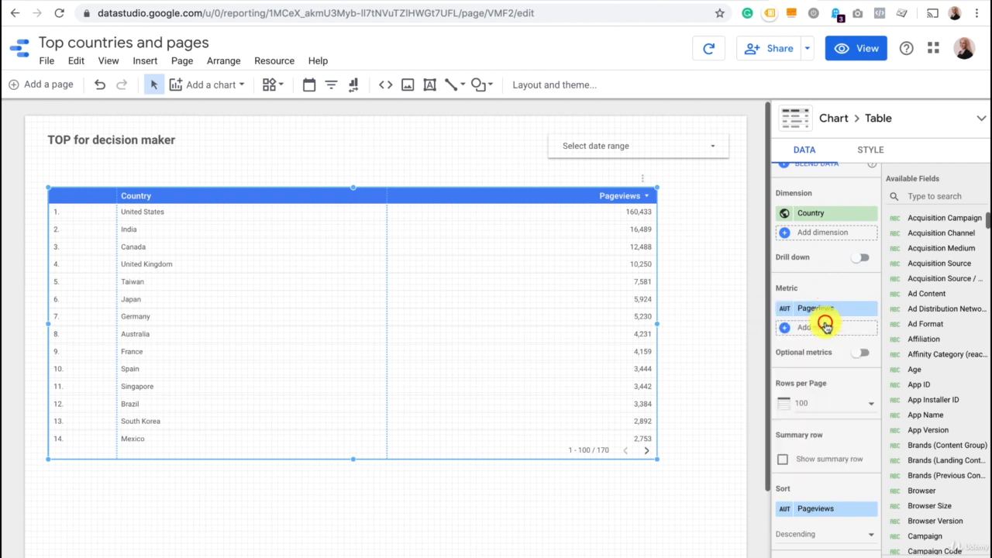
{"action": "left_click", "coordinate": [826, 325]}
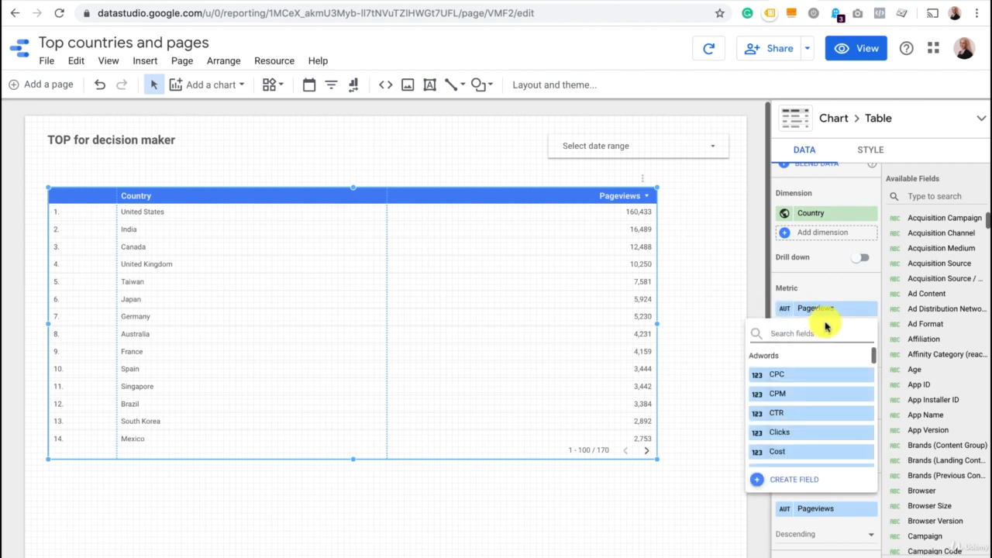
{"action": "type", "text": "reve"}
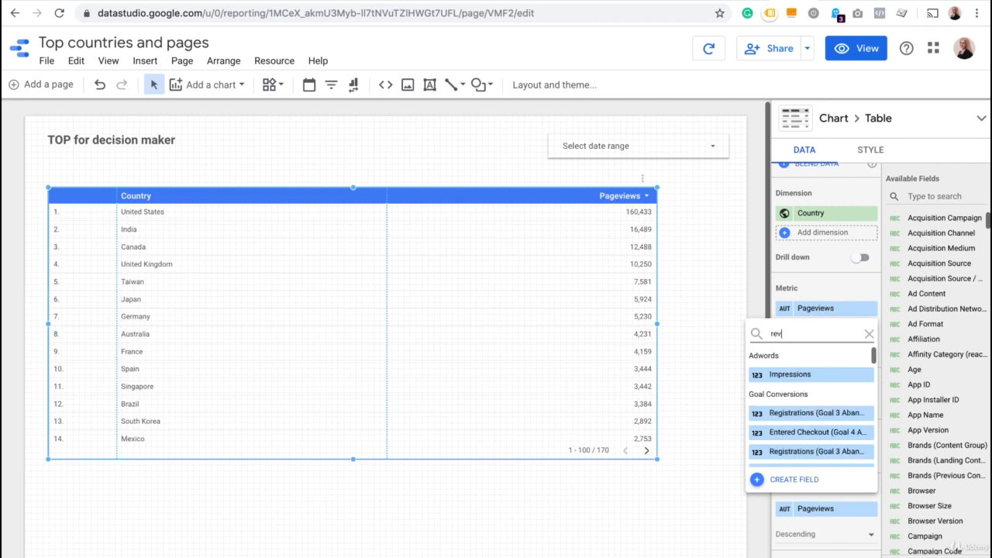
{"action": "scroll", "coordinate": [841, 416], "scroll_direction": "down", "scroll_amount": 2}
{"action": "left_click", "coordinate": [842, 417]}
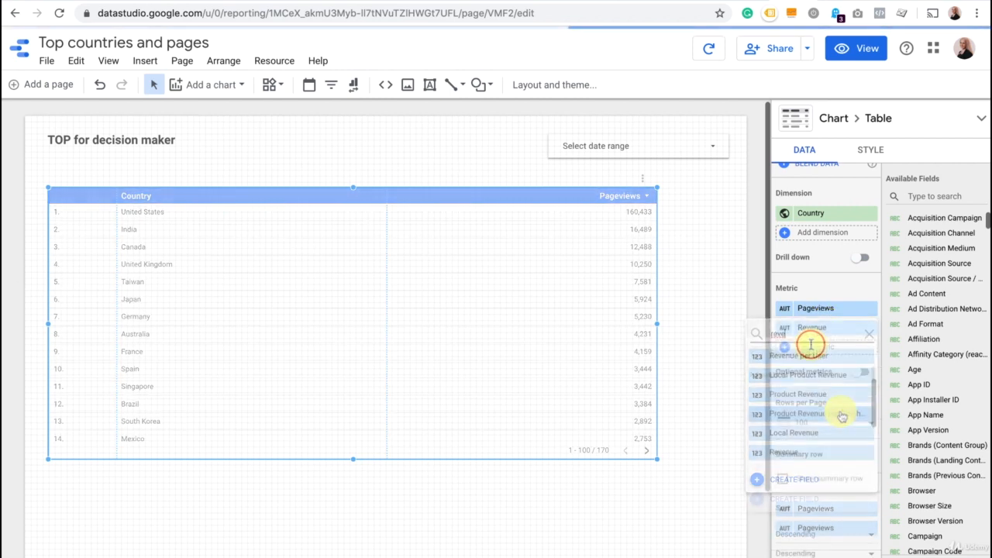
Add the Transactions and Ecommerce Conversion Rate metrics to the country table.
{"action": "left_click", "coordinate": [811, 346]}
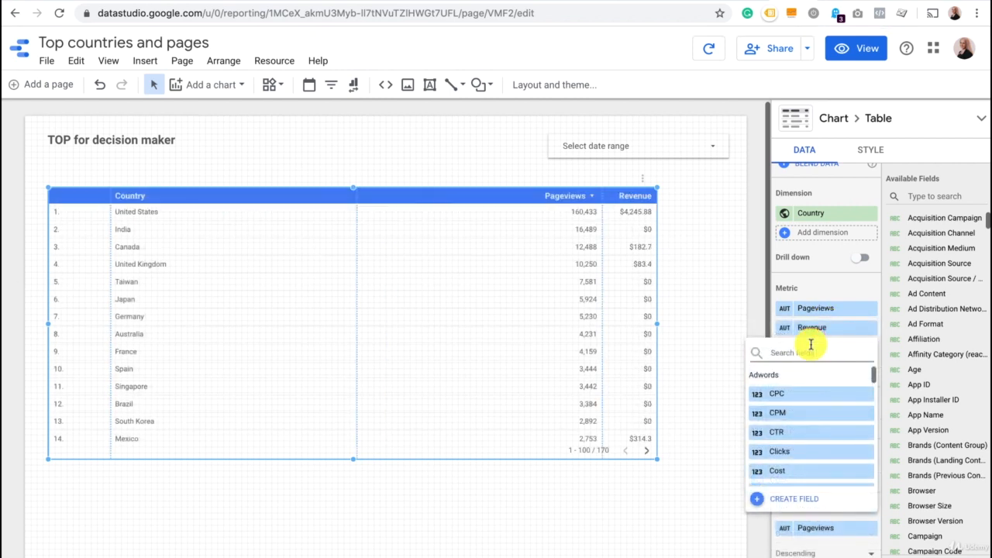
{"action": "type", "text": "trans"}
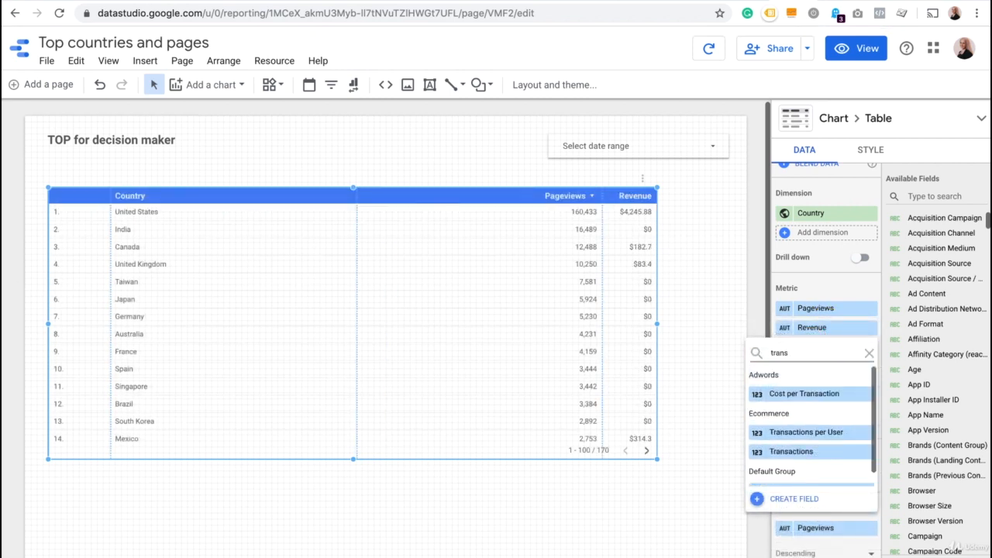
{"action": "left_click", "coordinate": [792, 451]}
{"action": "left_click", "coordinate": [818, 365]}
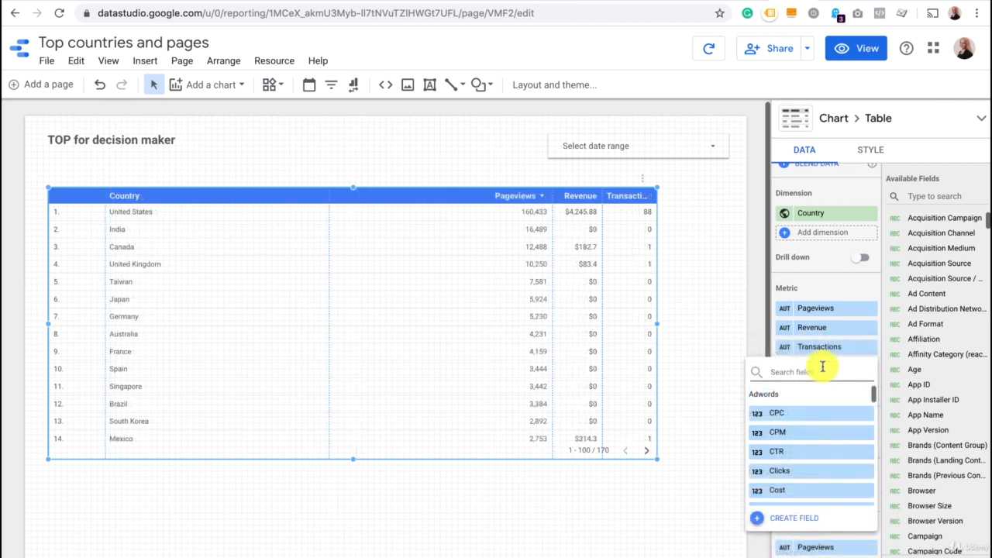
{"action": "type", "text": "eco"}
{"action": "left_click", "coordinate": [821, 412]}
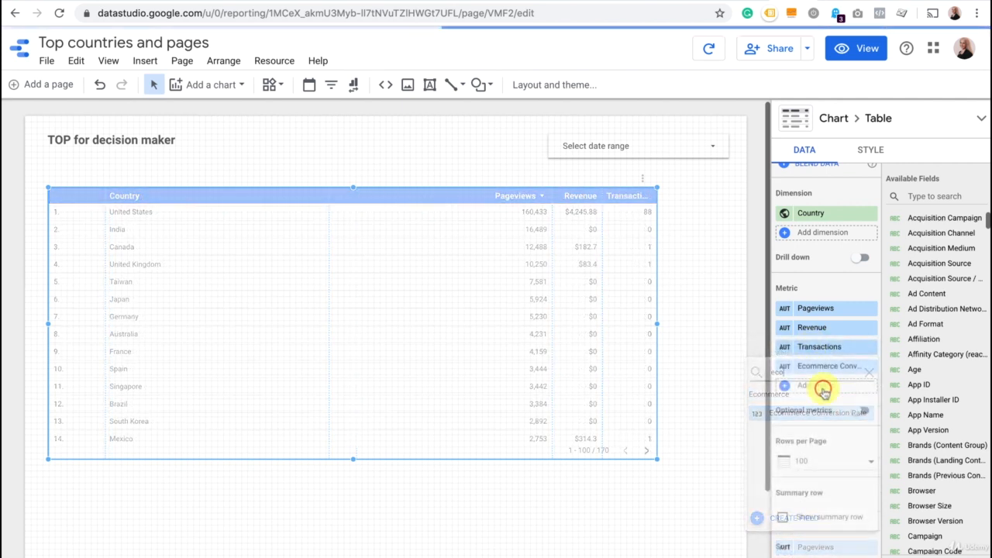
Add the Avg. Order Value metric to the country table.
{"action": "left_click", "coordinate": [823, 386]}
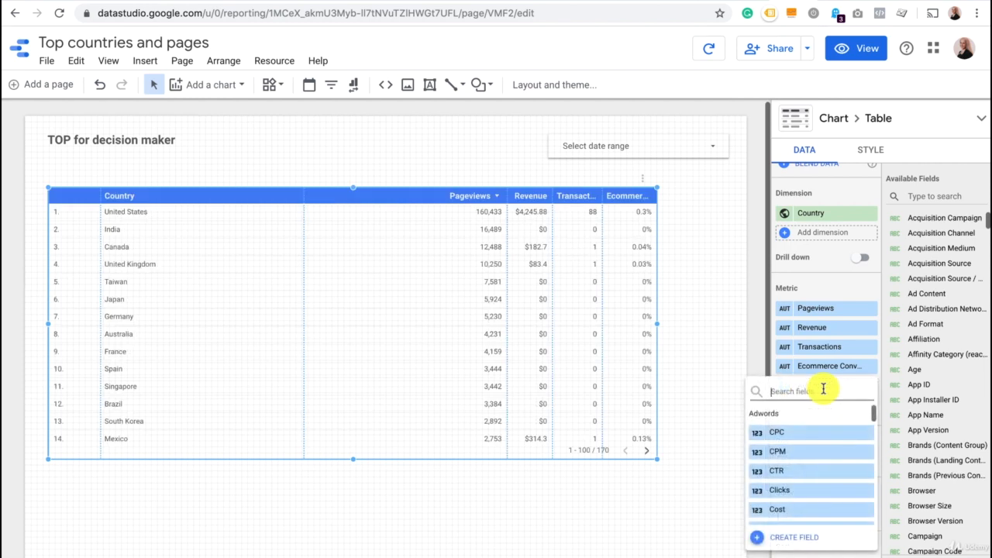
{"action": "type", "text": "aver"}
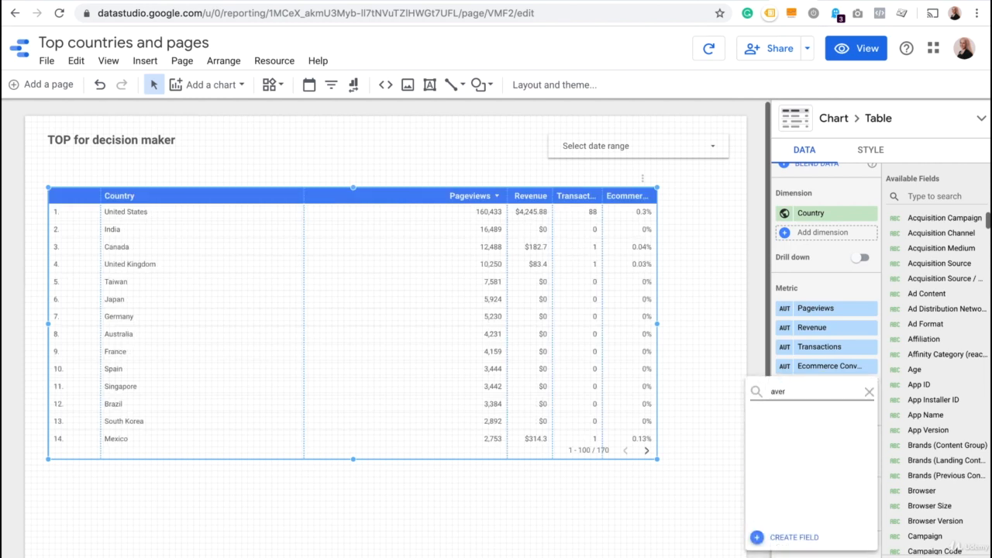
{"action": "key", "text": "BackSpace"}
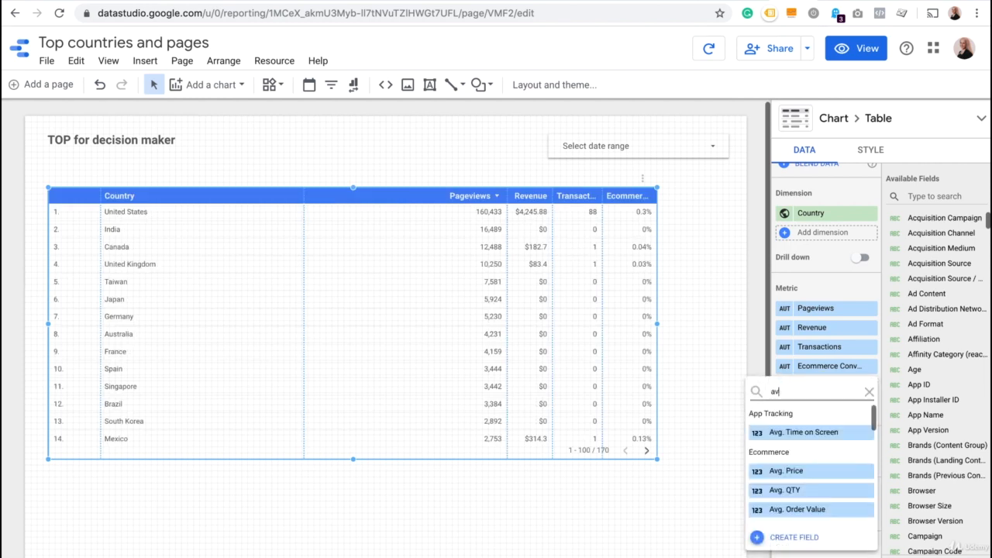
{"action": "scroll", "coordinate": [823, 456], "scroll_direction": "down", "scroll_amount": 1}
{"action": "left_click", "coordinate": [828, 469]}
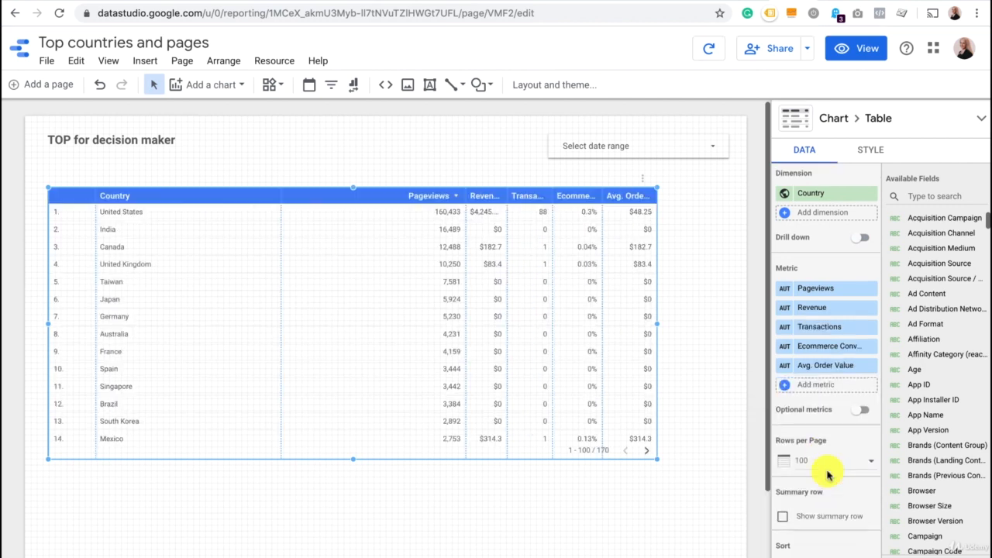
Limit the country table to 10 rows per page and shorten its frame to fit those rows.
{"action": "scroll", "coordinate": [828, 465], "scroll_direction": "down", "scroll_amount": 3}
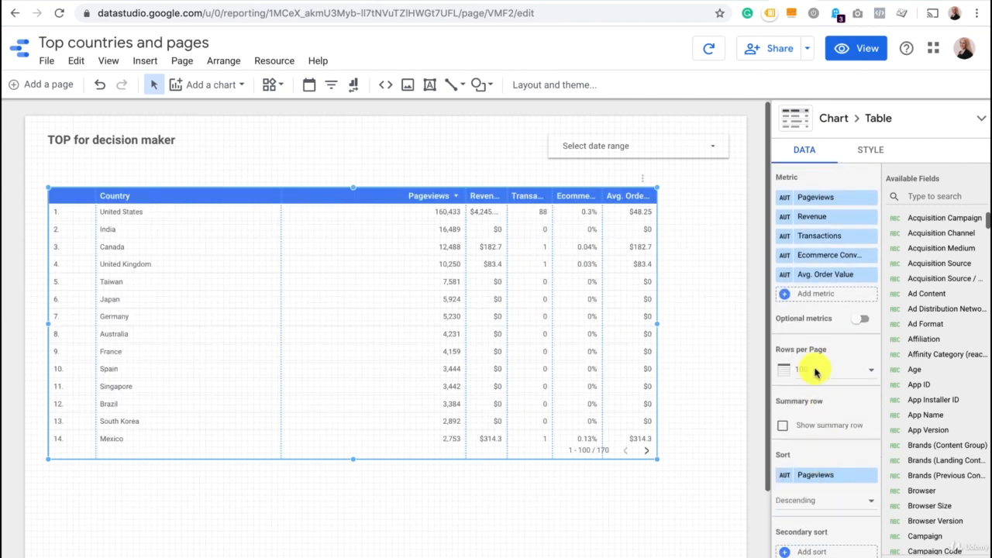
{"action": "left_click", "coordinate": [816, 370]}
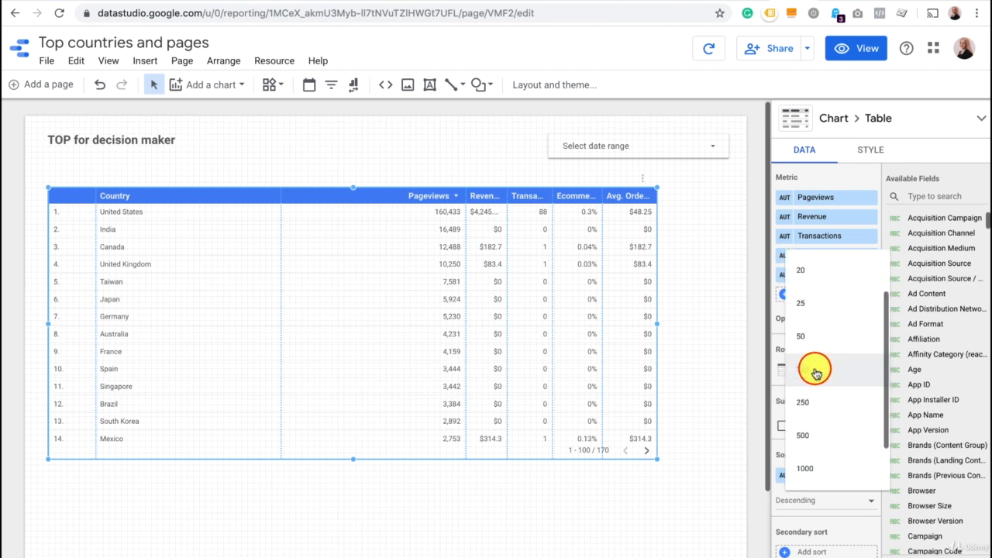
{"action": "scroll", "coordinate": [822, 333], "scroll_direction": "up", "scroll_amount": 3}
{"action": "left_click", "coordinate": [831, 298]}
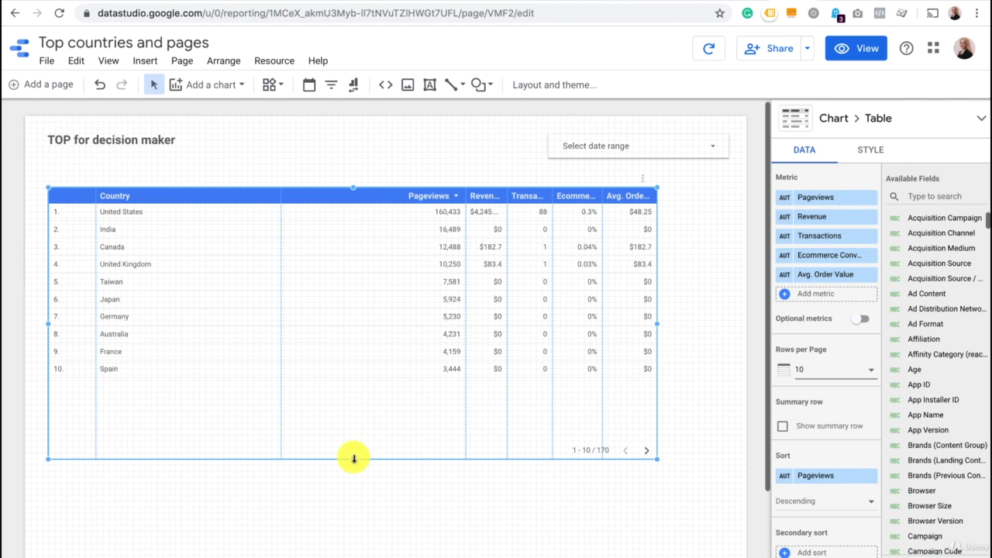
{"action": "left_click_drag", "start_coordinate": [354, 458], "coordinate": [349, 398]}
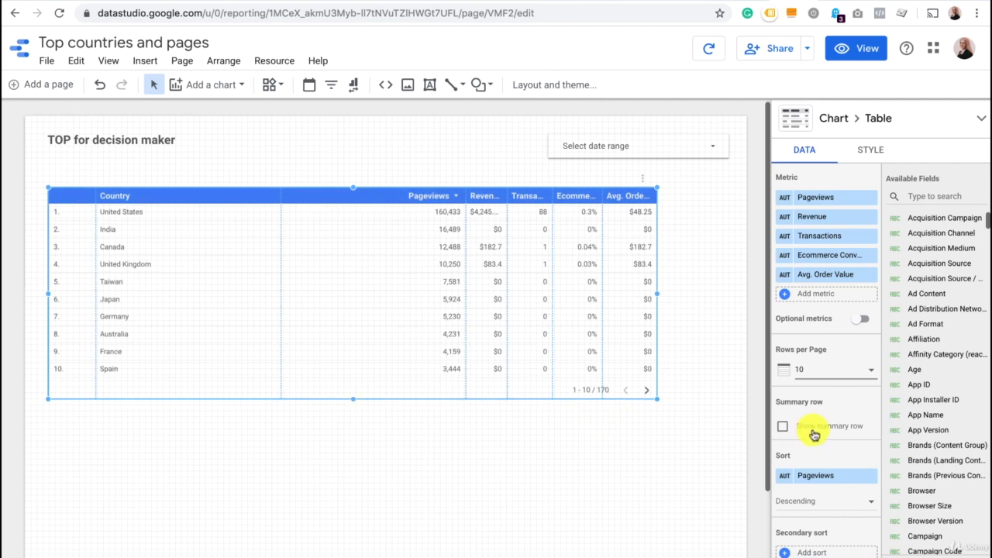
Try out the summary row in the country table and turn it off again.
{"action": "scroll", "coordinate": [813, 436], "scroll_direction": "down", "scroll_amount": 1}
{"action": "scroll", "coordinate": [813, 435], "scroll_direction": "down", "scroll_amount": 1}
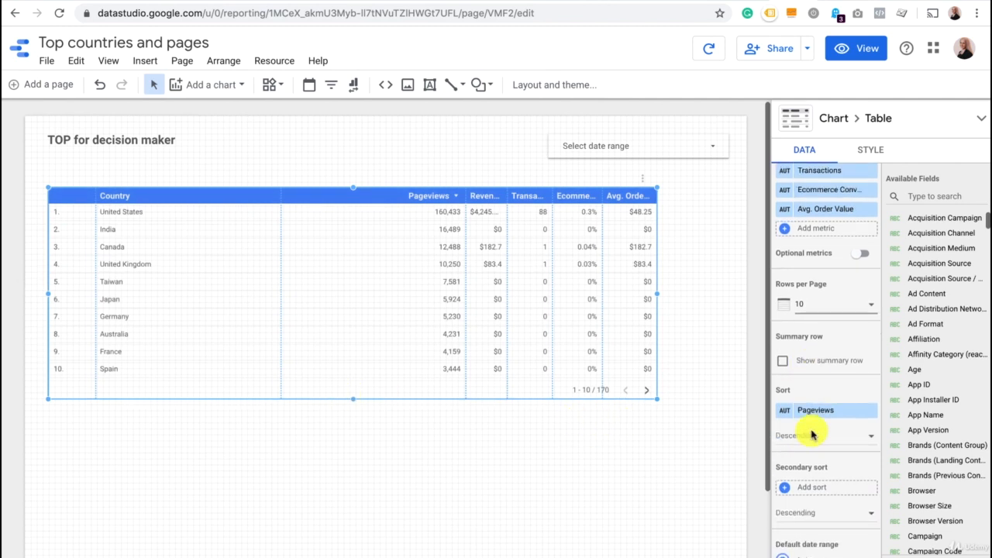
{"action": "left_click", "coordinate": [783, 363]}
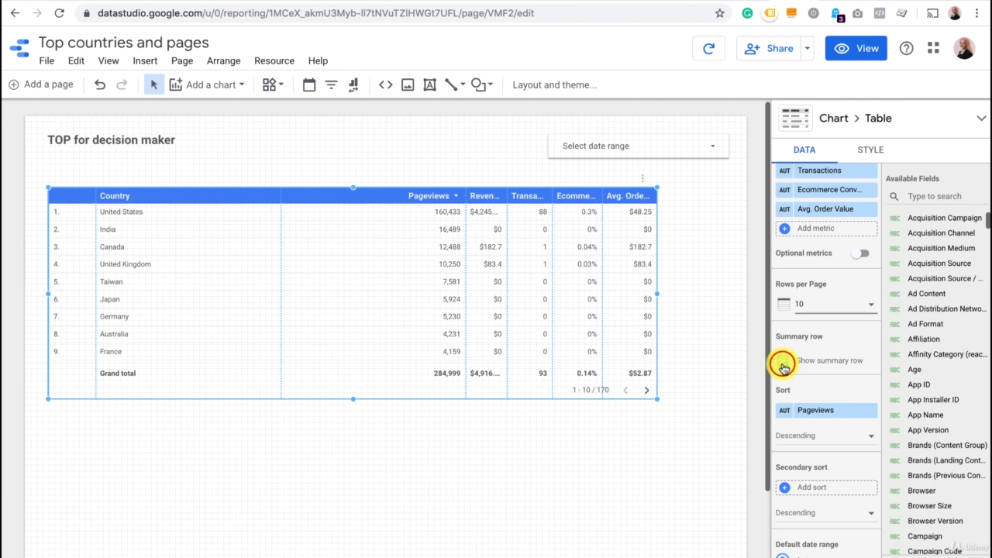
{"action": "left_click", "coordinate": [783, 364]}
Set the country table's default date range to a custom range of Last 30 days.
{"action": "scroll", "coordinate": [784, 369], "scroll_direction": "down", "scroll_amount": 1}
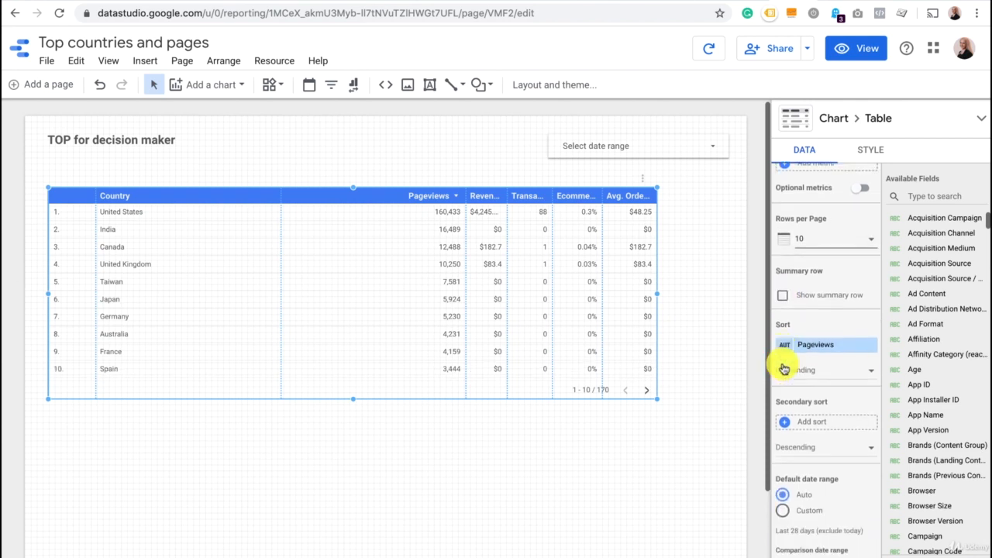
{"action": "scroll", "coordinate": [784, 370], "scroll_direction": "down", "scroll_amount": 2}
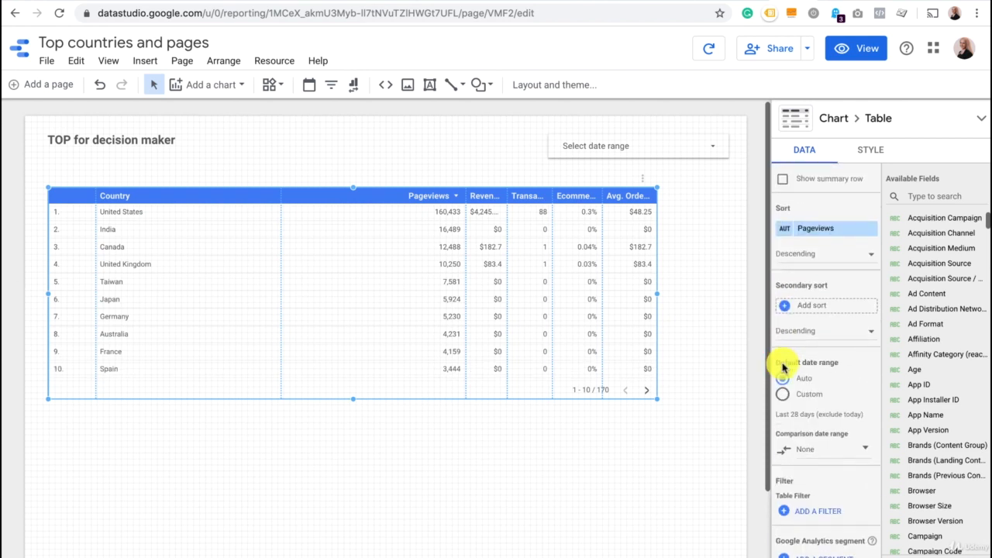
{"action": "scroll", "coordinate": [783, 368], "scroll_direction": "down", "scroll_amount": 2}
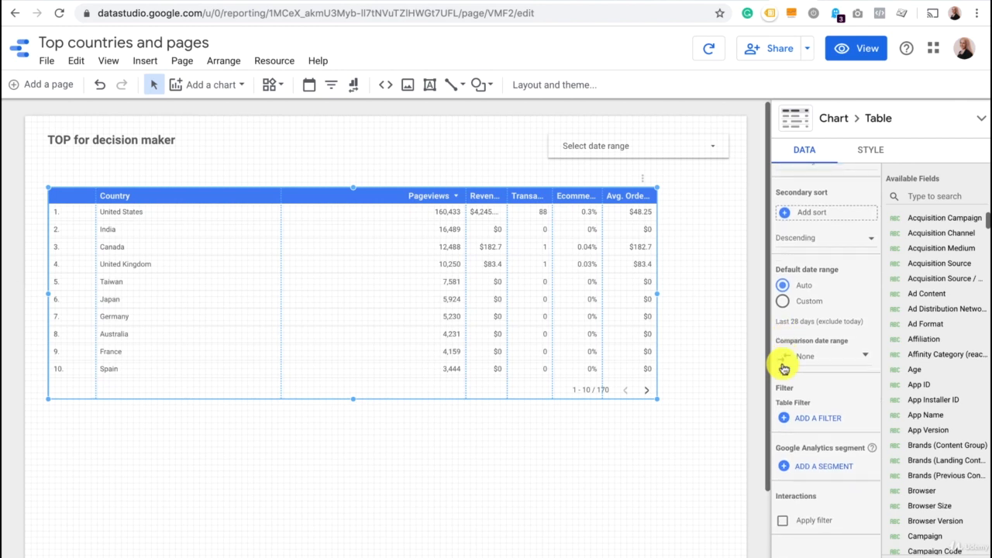
{"action": "scroll", "coordinate": [784, 369], "scroll_direction": "up", "scroll_amount": 1}
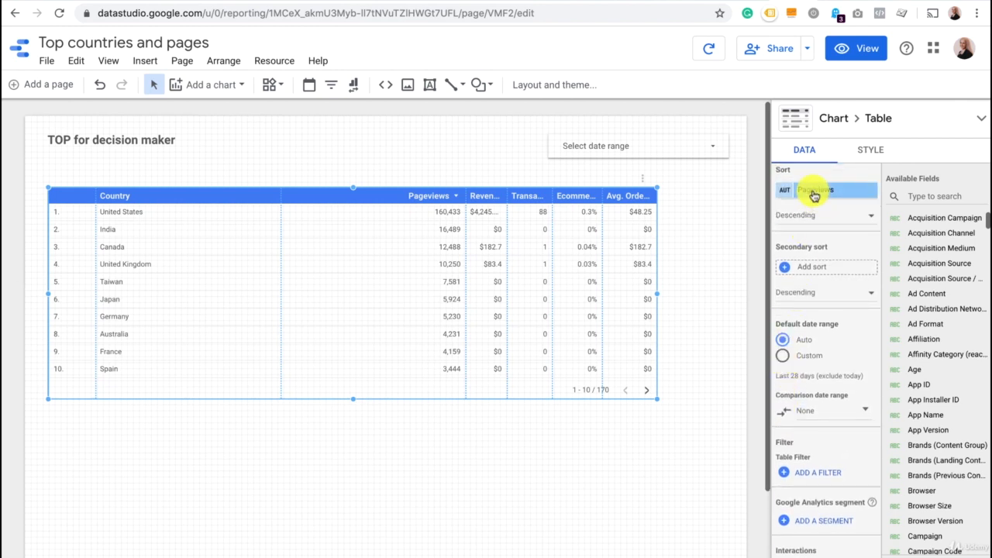
{"action": "scroll", "coordinate": [814, 195], "scroll_direction": "up", "scroll_amount": 1}
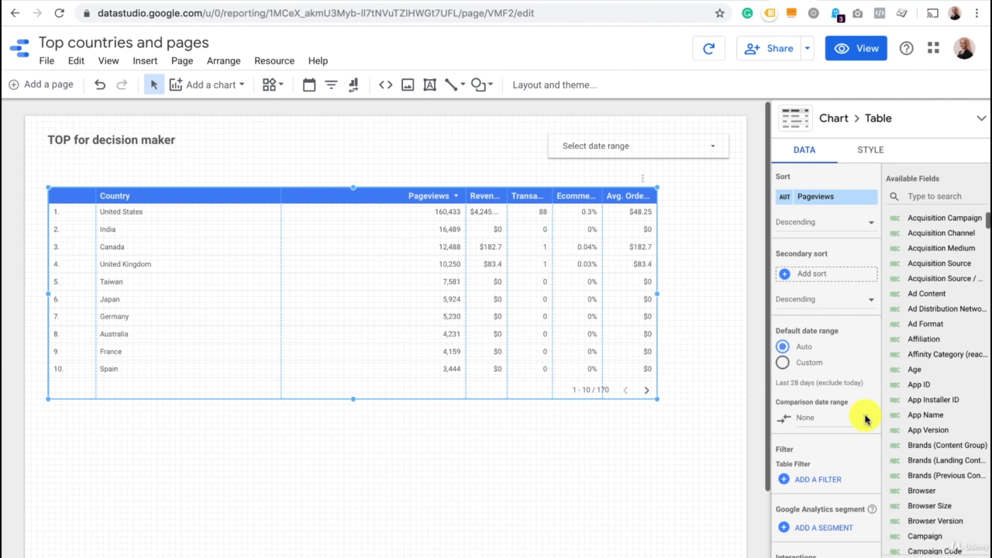
{"action": "left_click", "coordinate": [782, 363]}
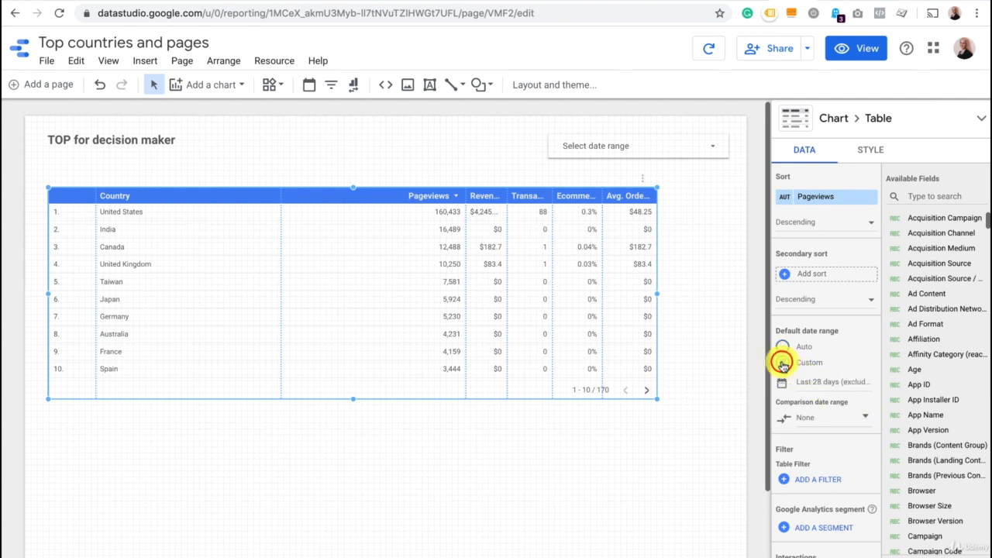
{"action": "left_click", "coordinate": [827, 382]}
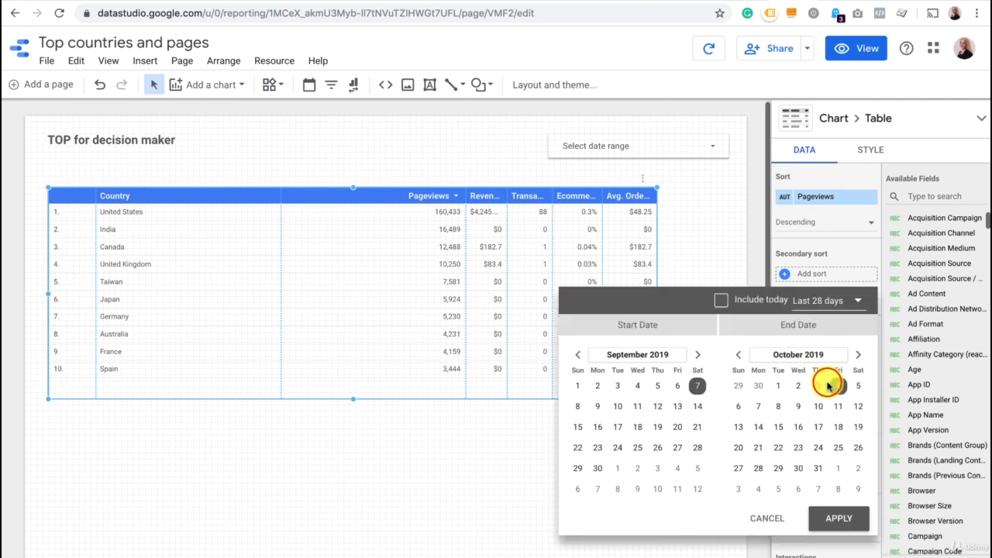
{"action": "left_click", "coordinate": [849, 302]}
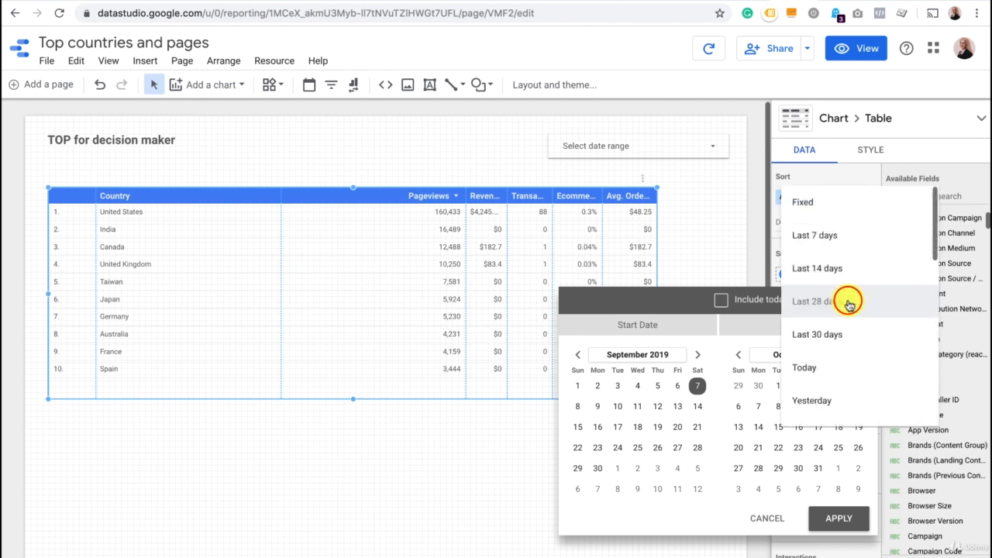
{"action": "left_click", "coordinate": [835, 334]}
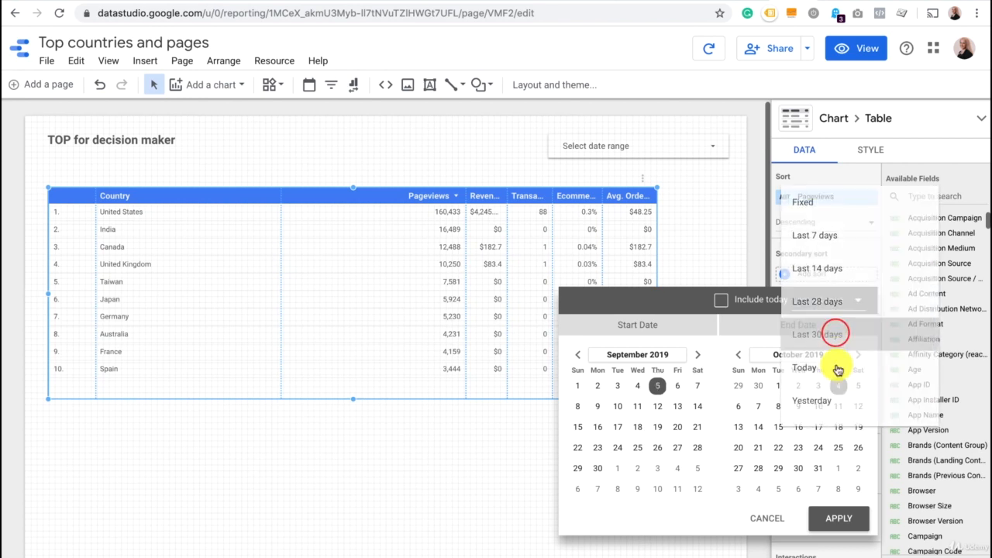
{"action": "left_click", "coordinate": [841, 520]}
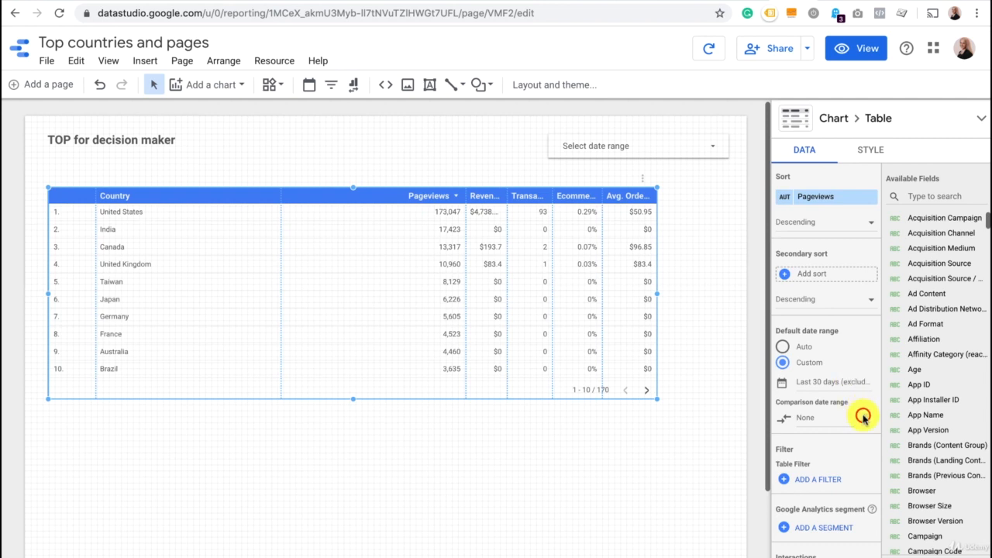
Set the country table's comparison date range to Previous period and adjust its column widths to fit the change columns.
{"action": "left_click", "coordinate": [862, 417]}
{"action": "left_click", "coordinate": [857, 301]}
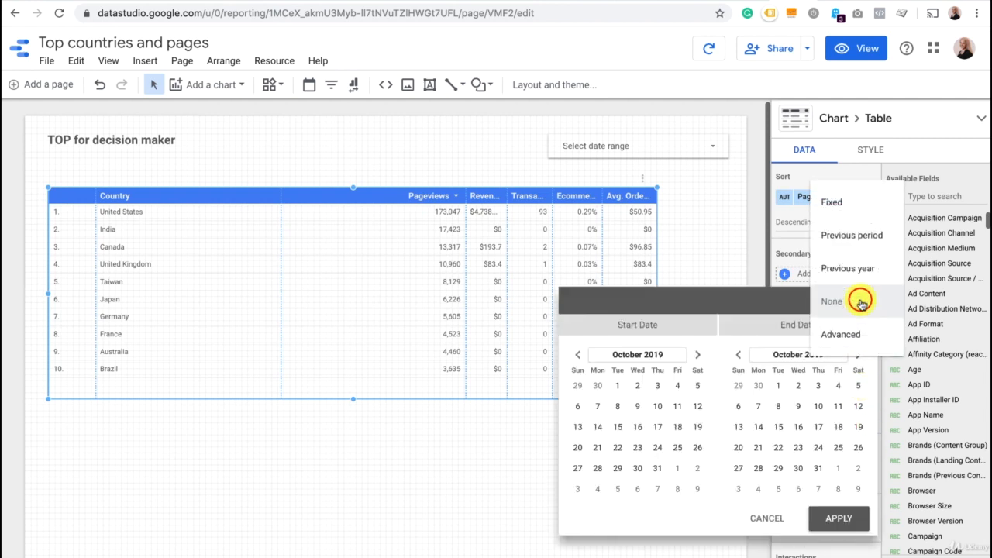
{"action": "left_click", "coordinate": [857, 241]}
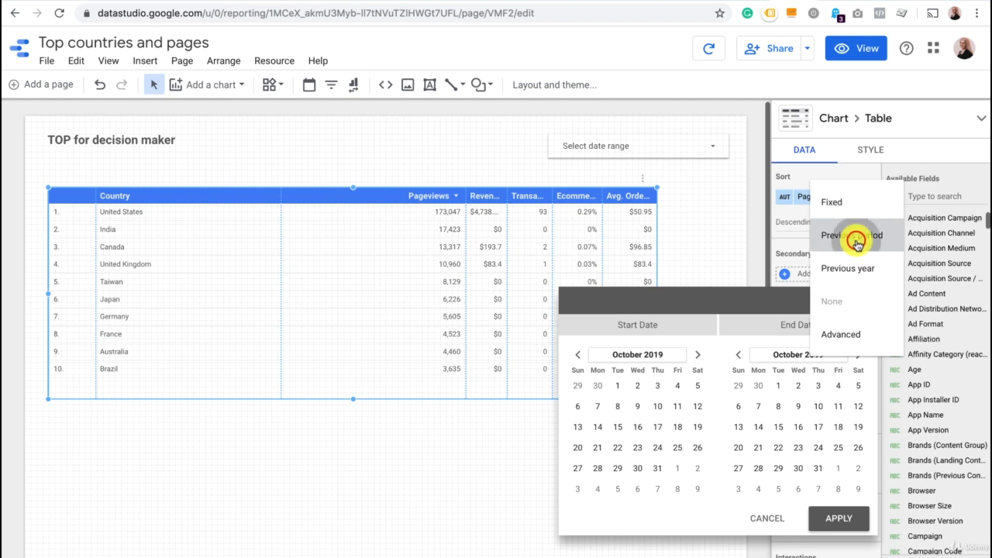
{"action": "left_click", "coordinate": [839, 517]}
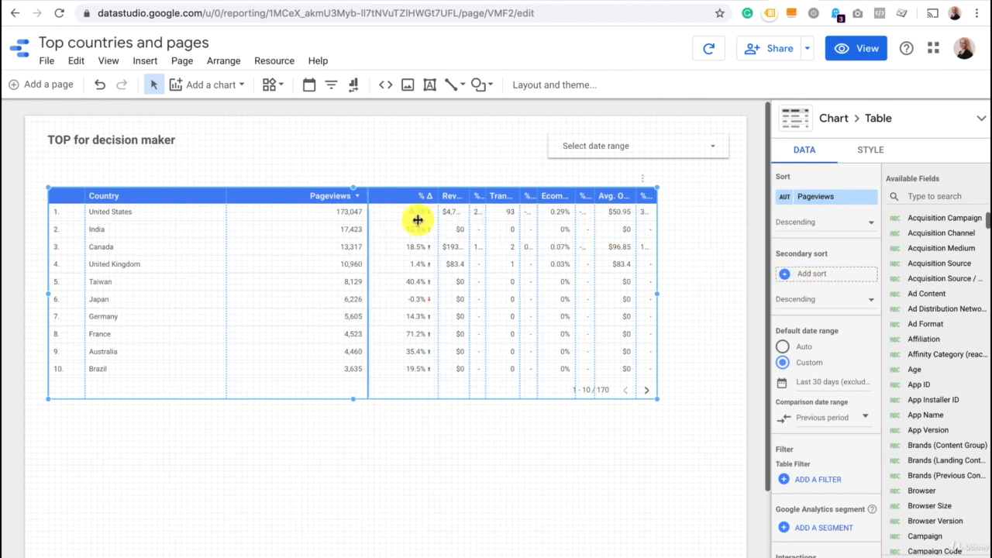
{"action": "left_click_drag", "start_coordinate": [368, 210], "coordinate": [160, 215]}
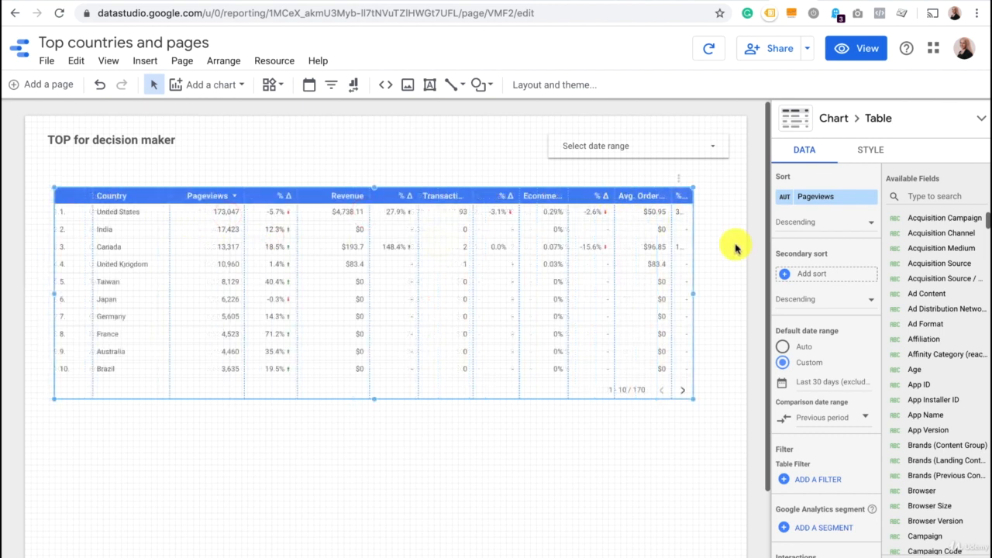
Sort the country table by Revenue in descending order.
{"action": "scroll", "coordinate": [831, 285], "scroll_direction": "up", "scroll_amount": 1}
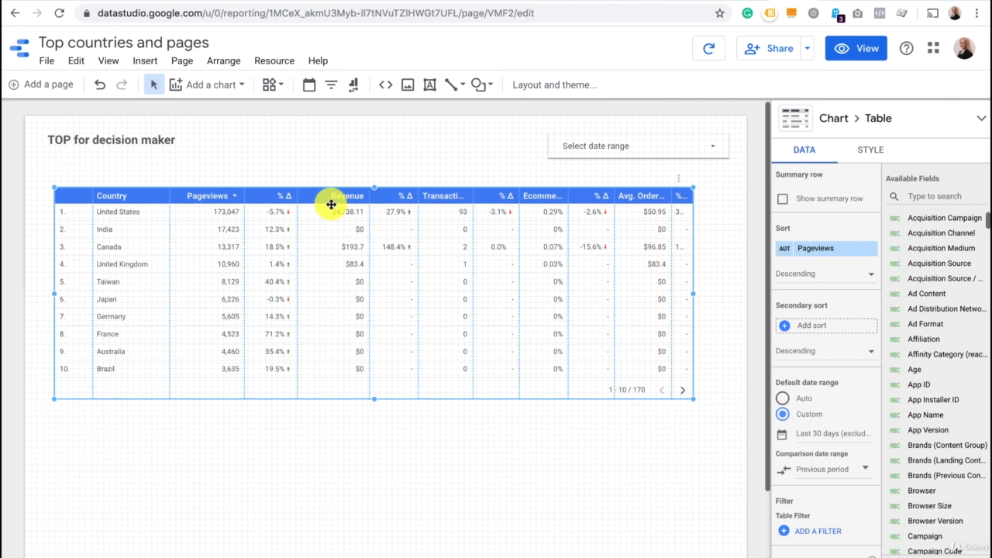
{"action": "left_click", "coordinate": [818, 246]}
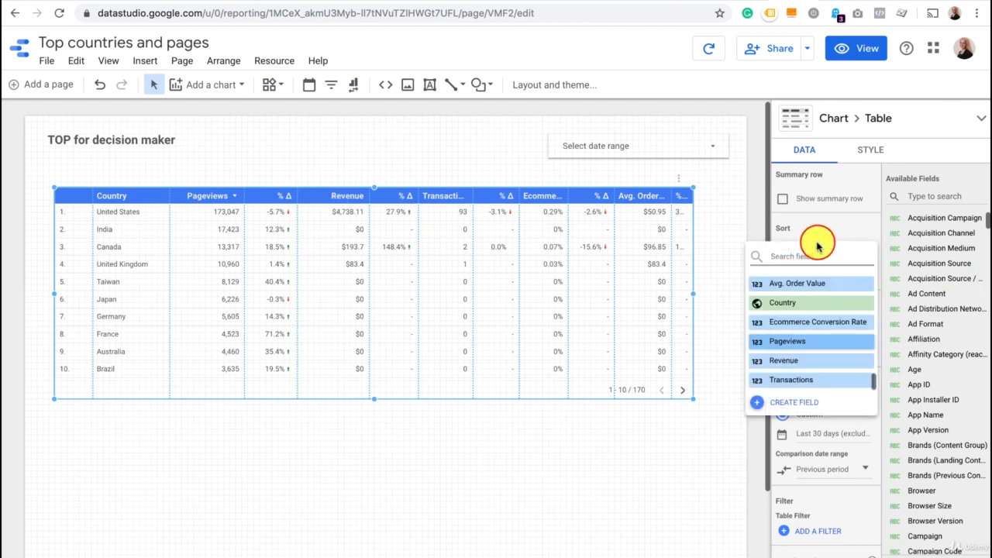
{"action": "left_click", "coordinate": [802, 361]}
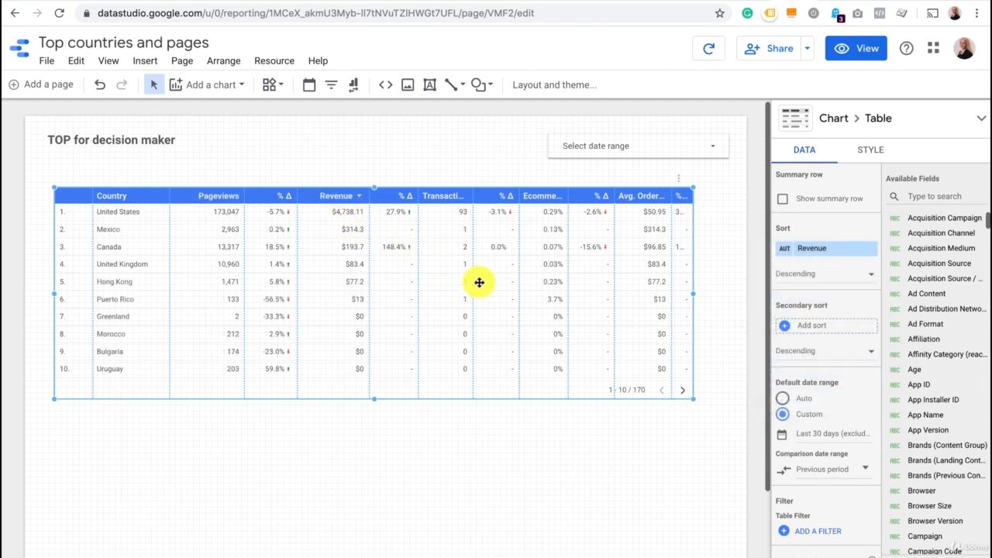
Add a table filter named Male to the country table that includes only rows where Gender equals male.
{"action": "scroll", "coordinate": [855, 453], "scroll_direction": "down", "scroll_amount": 2}
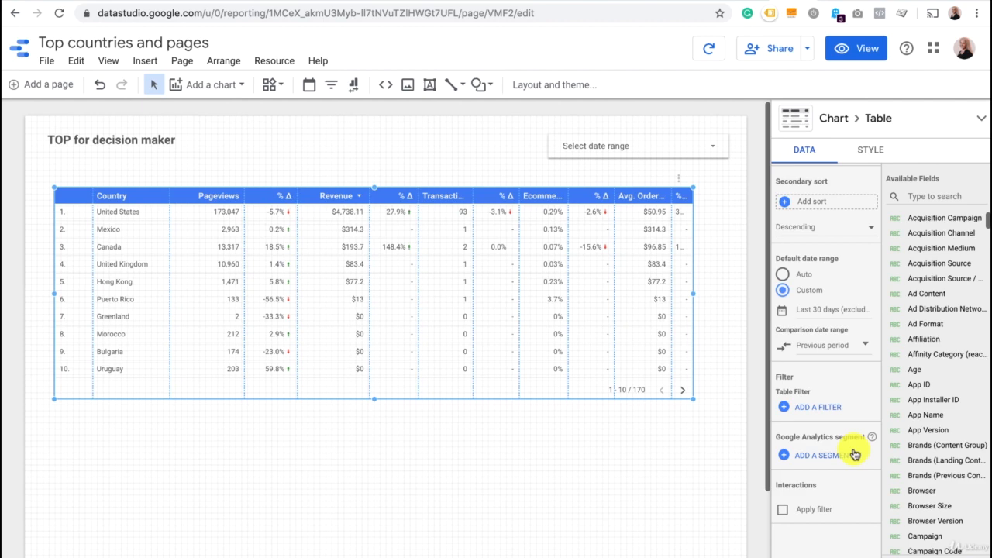
{"action": "left_click", "coordinate": [819, 411]}
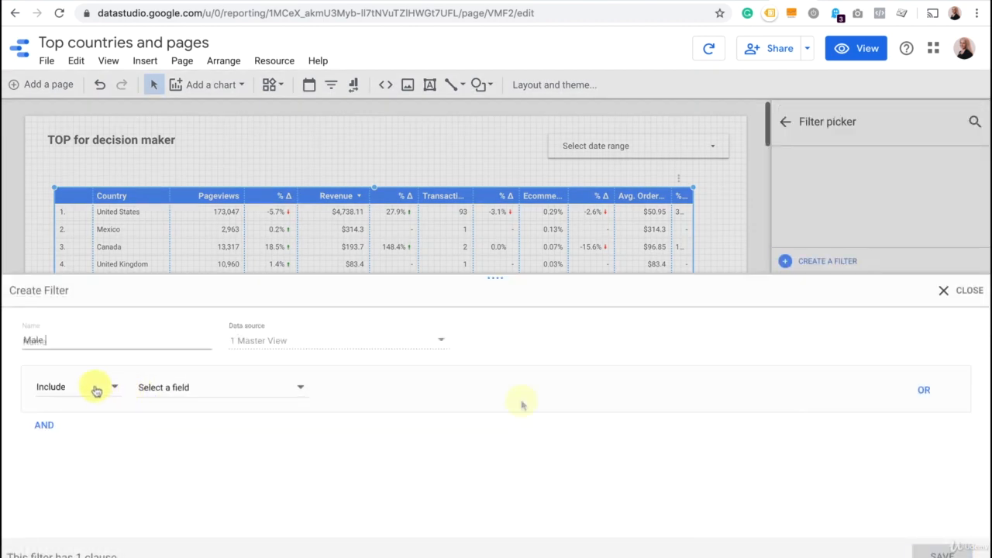
{"action": "left_click", "coordinate": [90, 387]}
{"action": "left_click", "coordinate": [176, 386]}
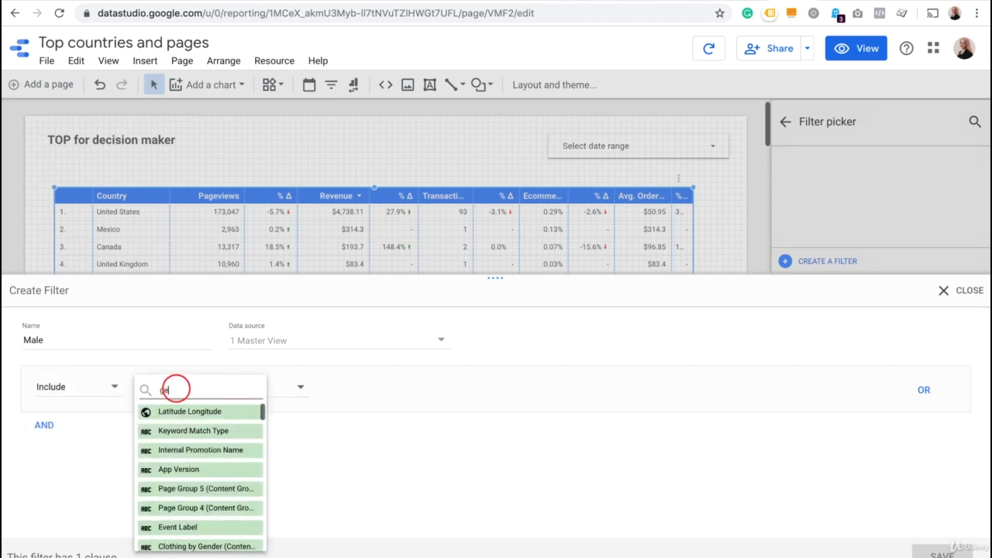
{"action": "type", "text": "gender"}
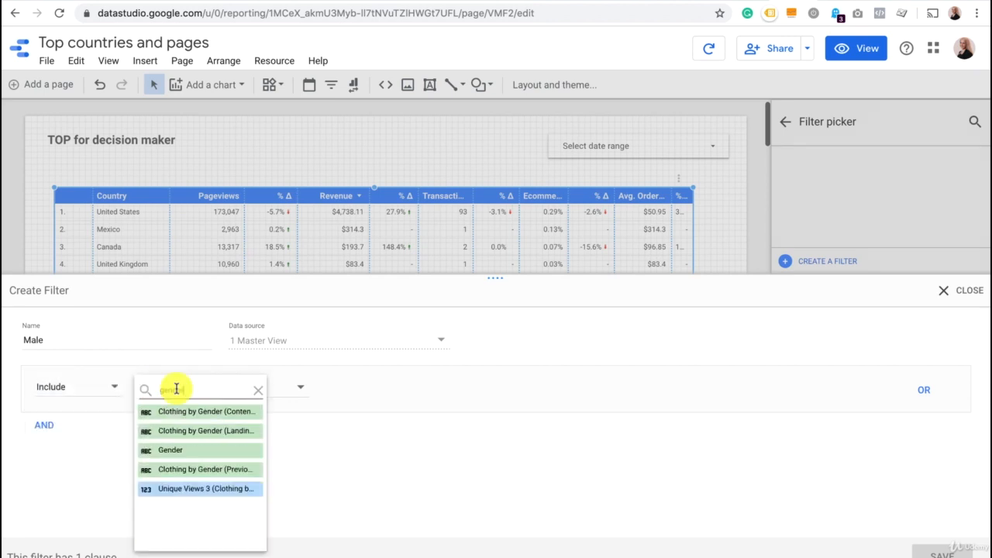
{"action": "left_click", "coordinate": [189, 454]}
{"action": "left_click", "coordinate": [362, 387]}
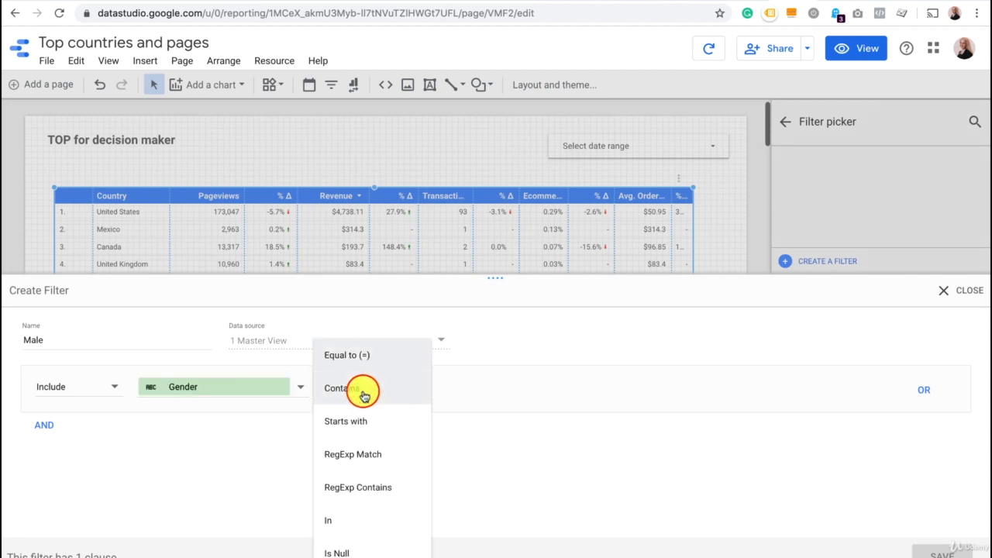
{"action": "left_click", "coordinate": [365, 363]}
{"action": "left_click", "coordinate": [463, 388]}
{"action": "type", "text": "mlke"}
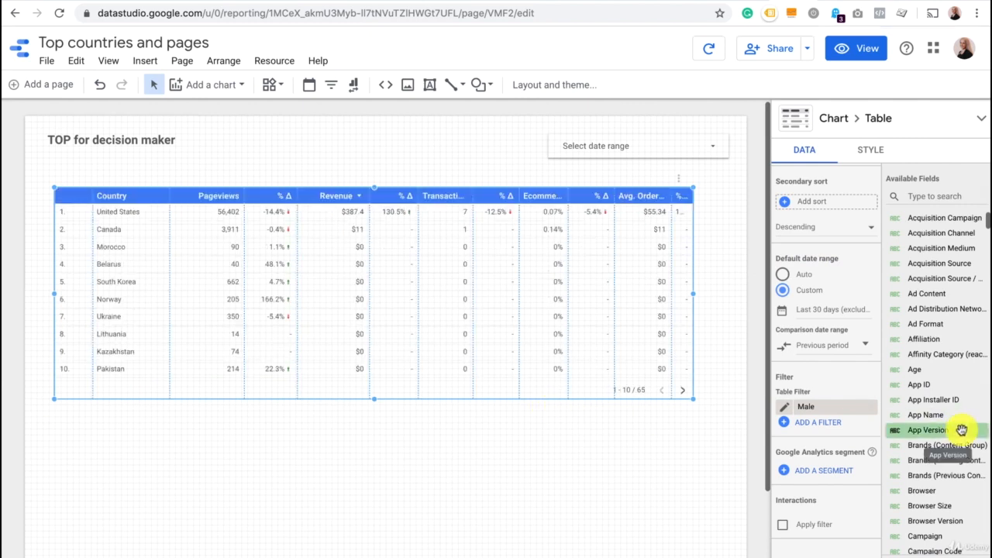
Remove the Male filter from the country table and look through the available system segments without applying one.
{"action": "left_click", "coordinate": [814, 418]}
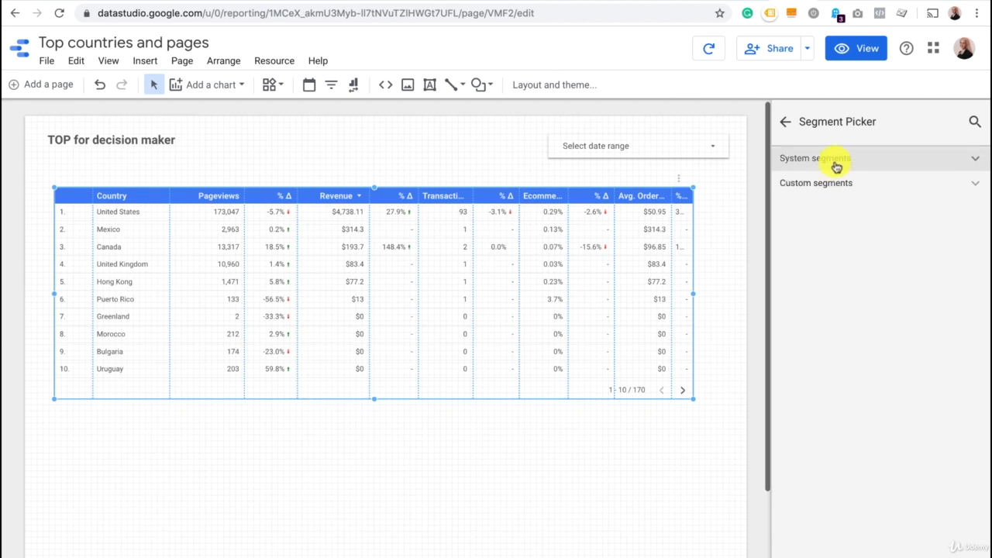
{"action": "left_click", "coordinate": [836, 163]}
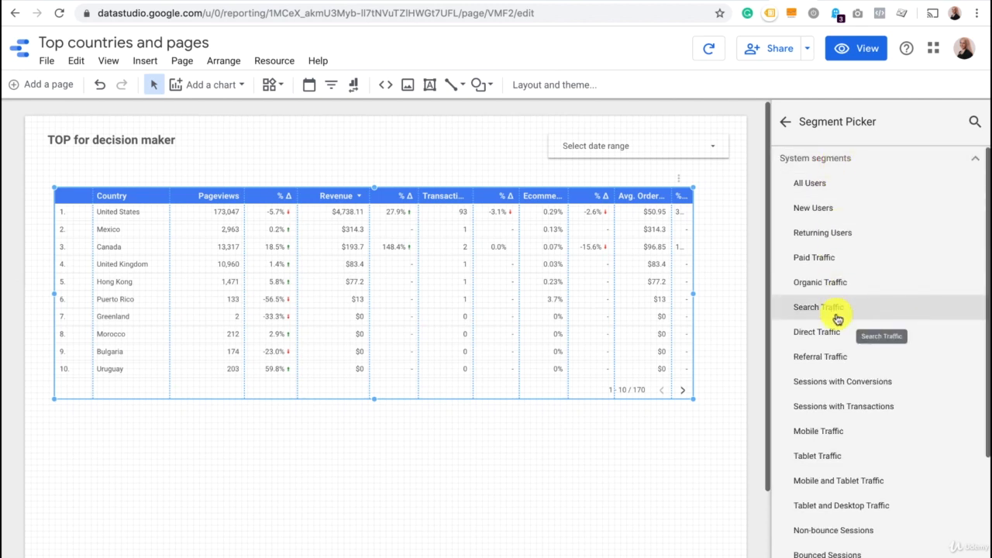
{"action": "scroll", "coordinate": [838, 319], "scroll_direction": "down", "scroll_amount": 3}
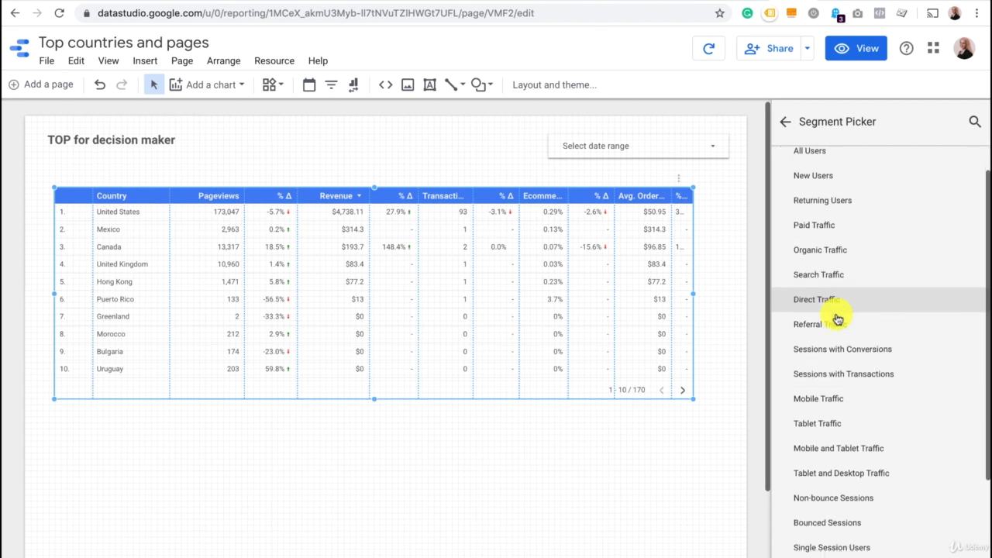
{"action": "scroll", "coordinate": [838, 319], "scroll_direction": "down", "scroll_amount": 1}
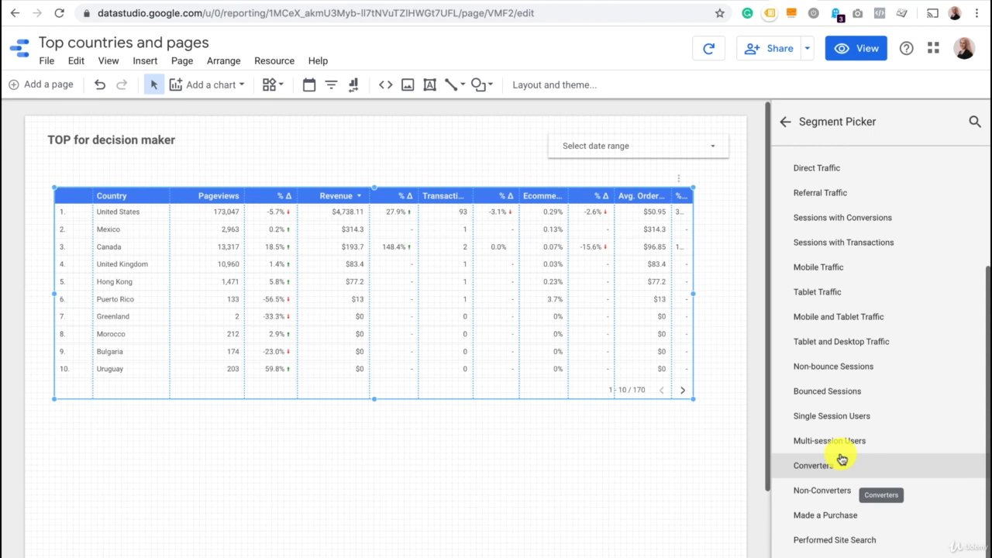
{"action": "scroll", "coordinate": [842, 459], "scroll_direction": "up", "scroll_amount": 4}
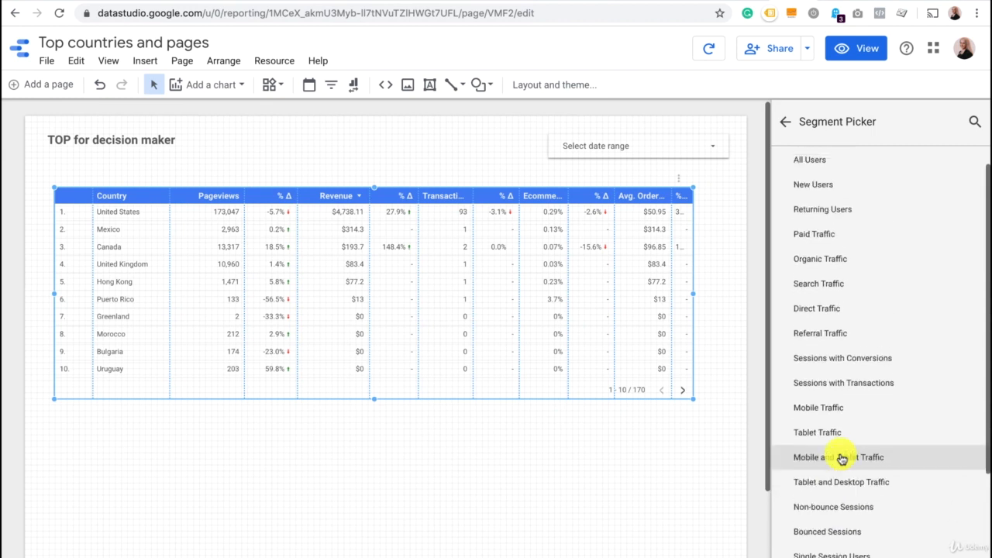
{"action": "left_click", "coordinate": [791, 132]}
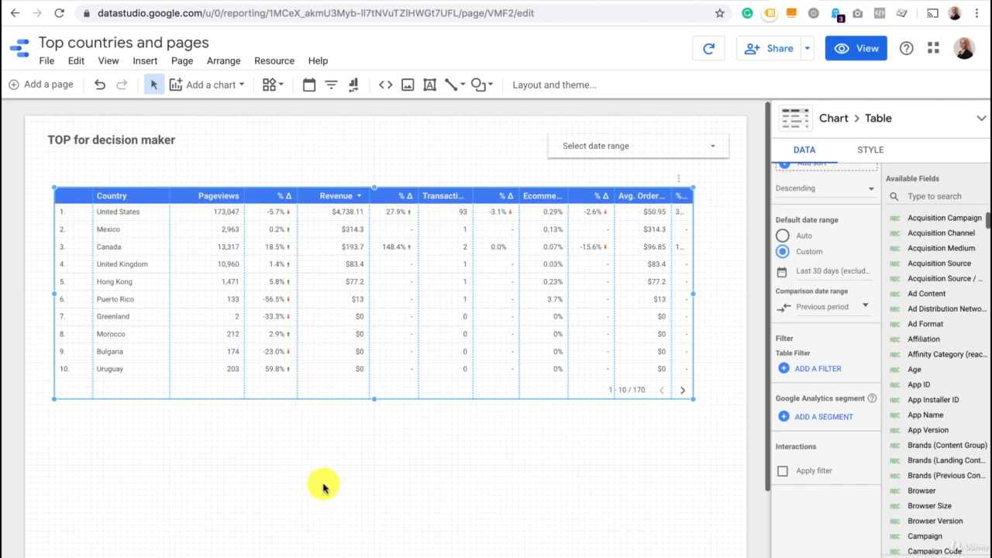
Add a second page to the report and place a scorecard near the page's upper-left corner.
{"action": "left_click", "coordinate": [308, 455]}
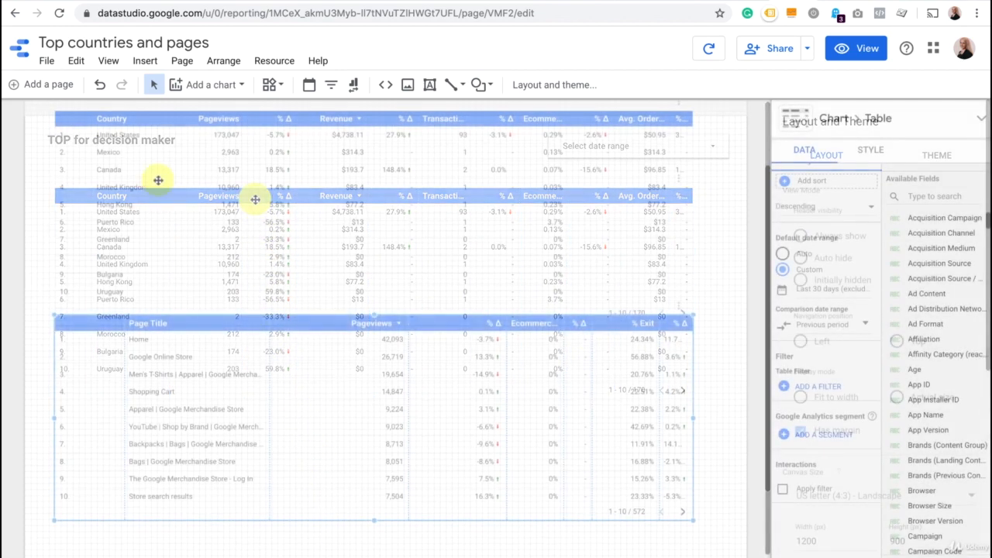
{"action": "left_click", "coordinate": [40, 85]}
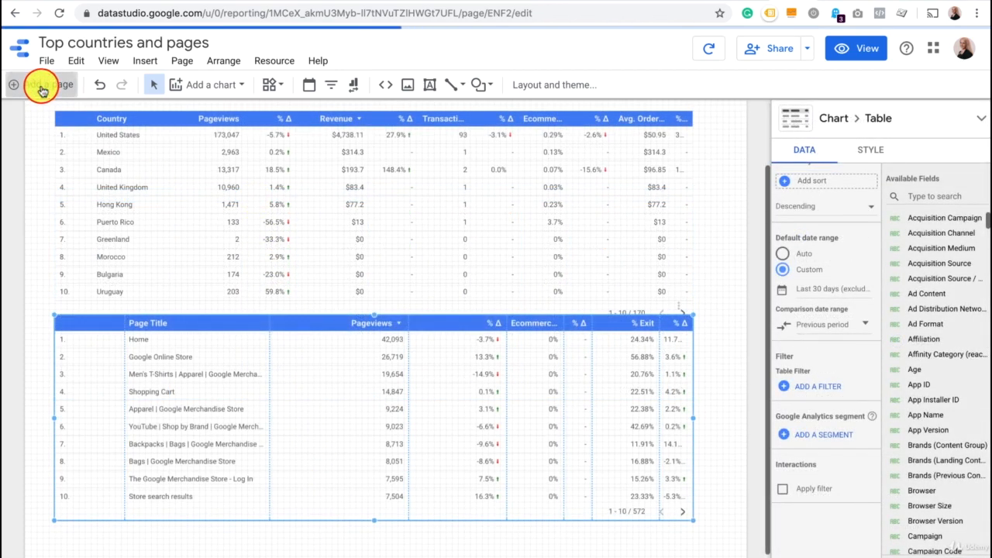
{"action": "left_click", "coordinate": [214, 88]}
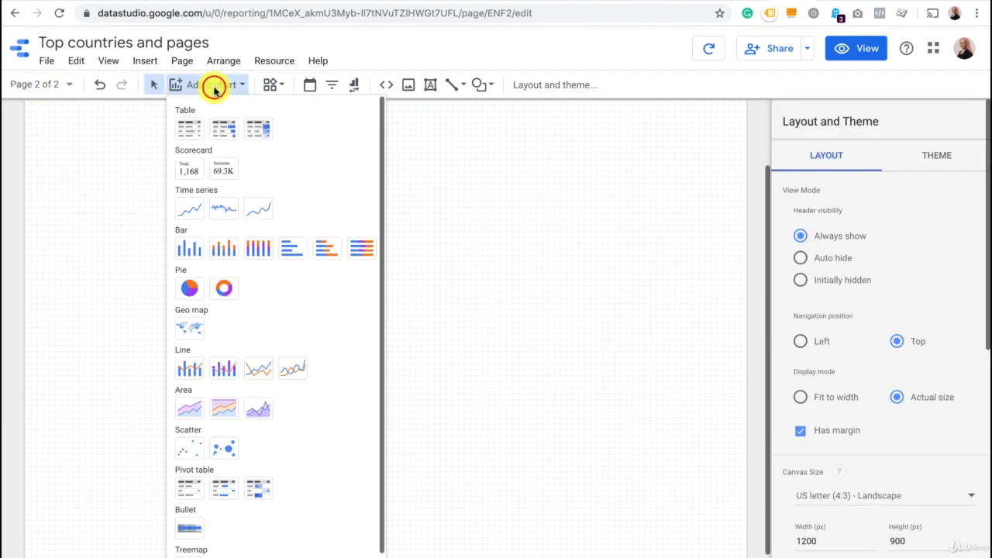
{"action": "left_click", "coordinate": [188, 169]}
{"action": "left_click", "coordinate": [64, 130]}
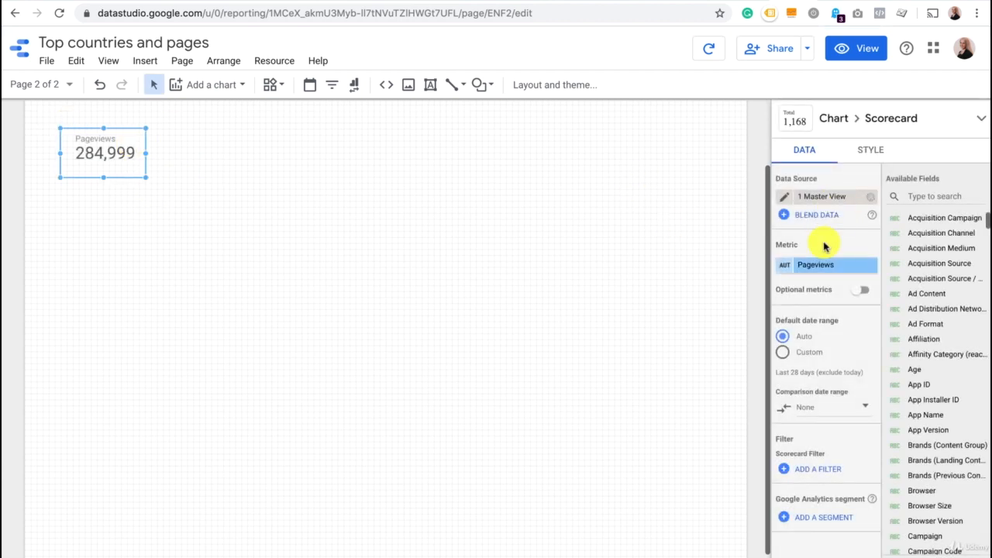
Change the scorecard's metric to Ecommerce Conversion Rate.
{"action": "left_click", "coordinate": [819, 269]}
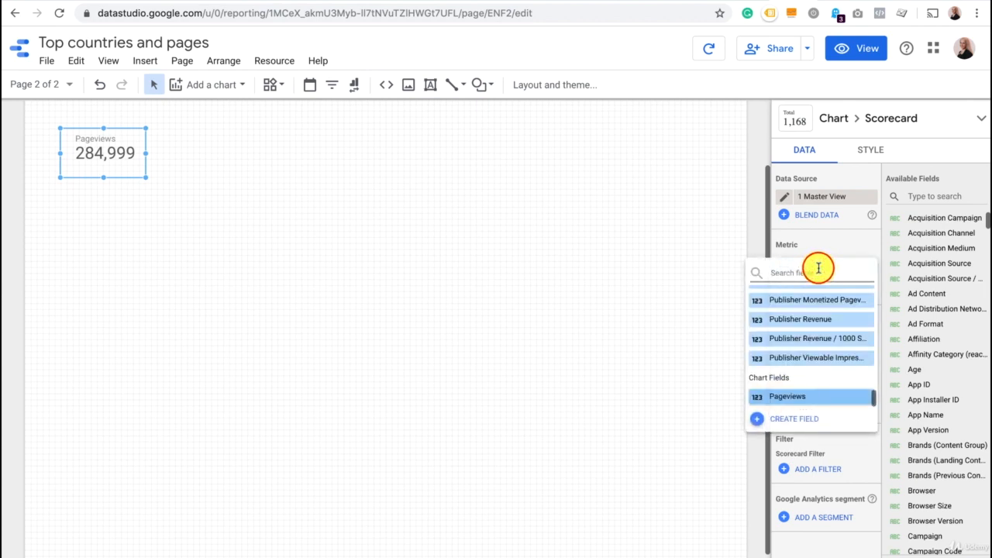
{"action": "type", "text": "eco"}
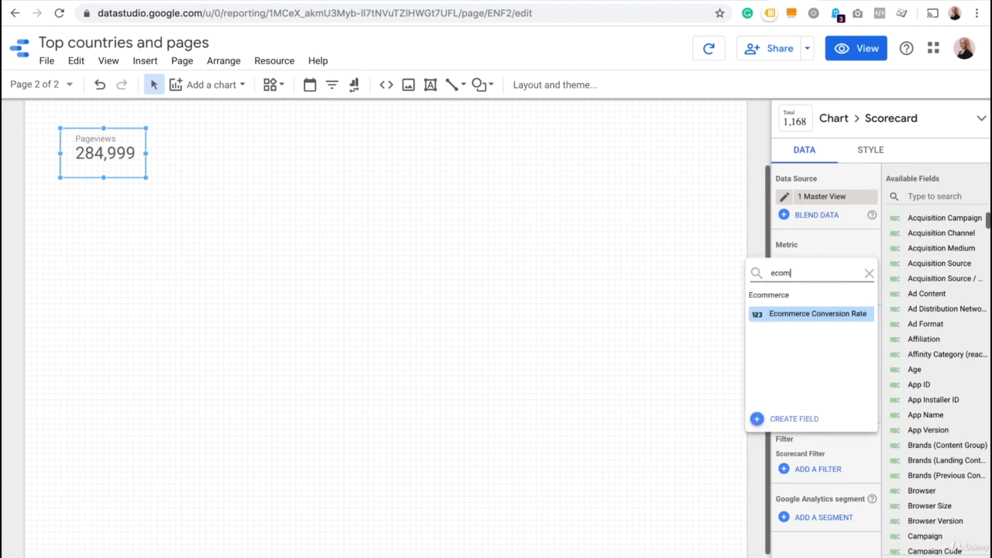
{"action": "type", "text": "m"}
{"action": "left_click", "coordinate": [814, 314]}
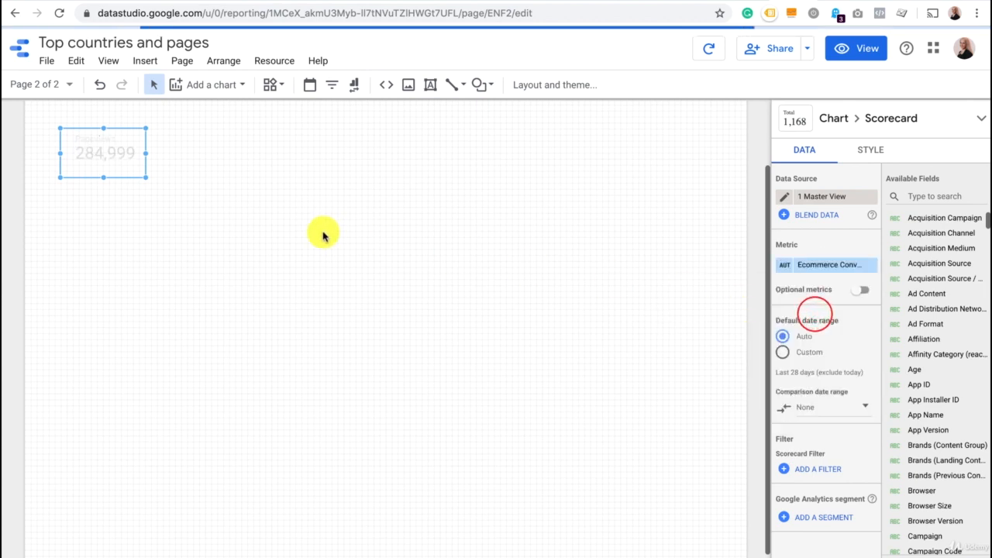
Insert a horizontal stacked bar chart below the scorecard and enlarge it to span most of the page width.
{"action": "left_click", "coordinate": [223, 86]}
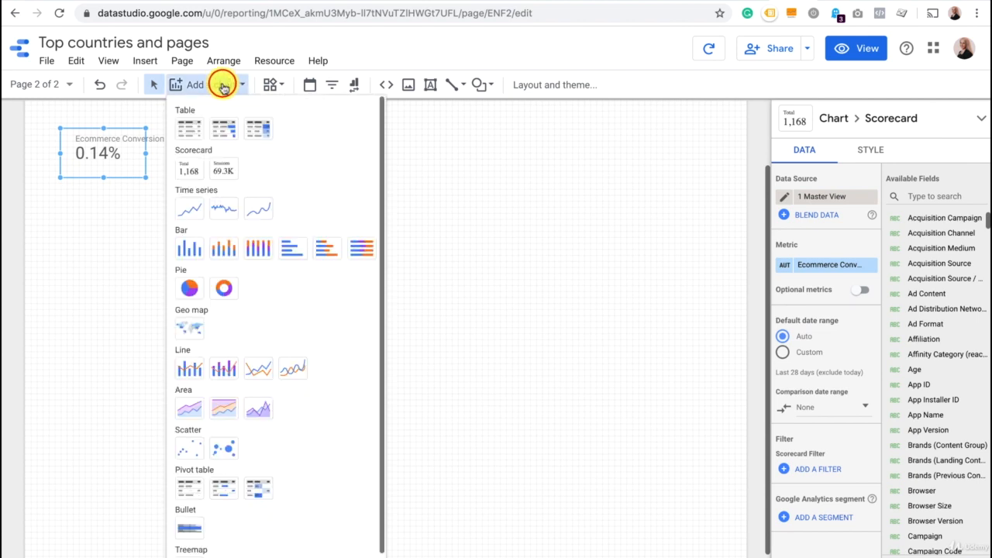
{"action": "left_click", "coordinate": [328, 250]}
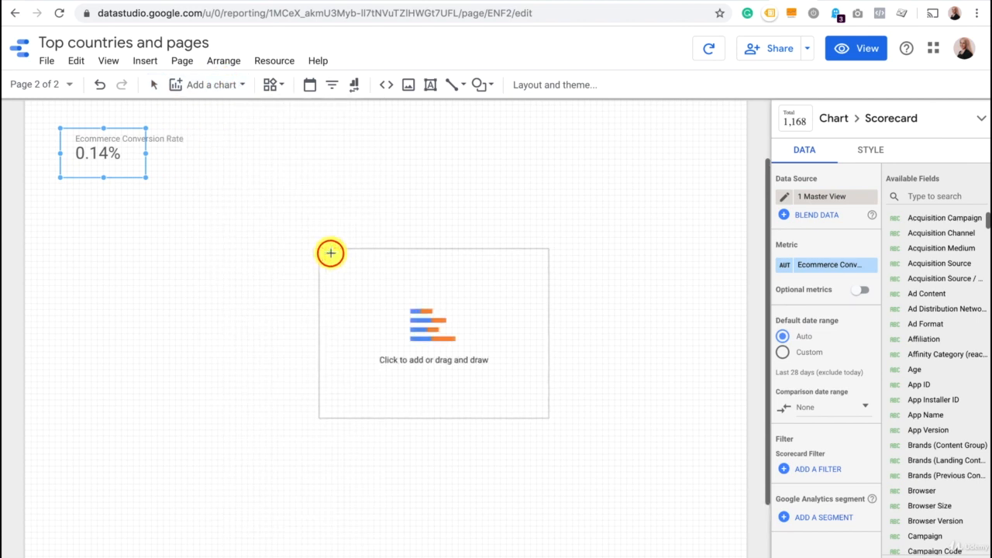
{"action": "key", "text": "Escape"}
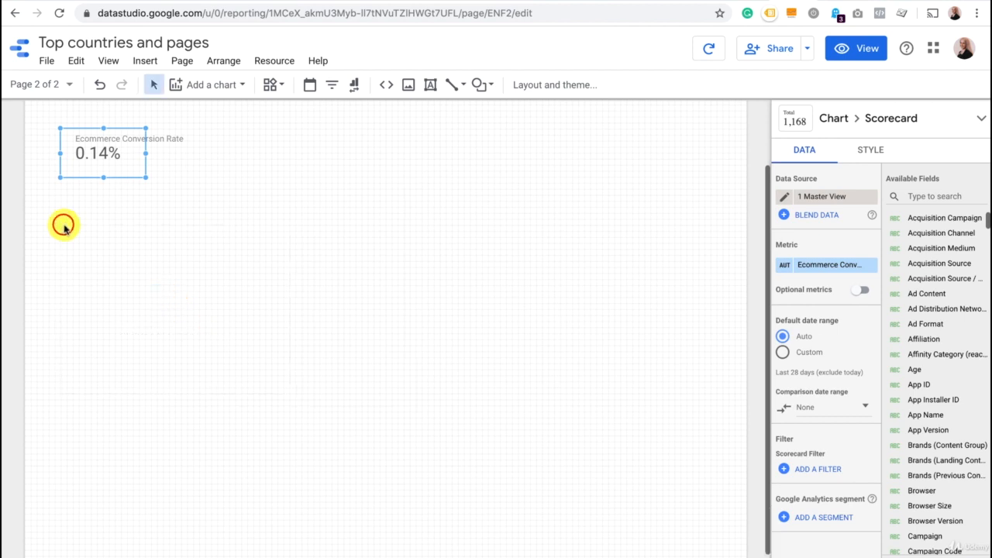
{"action": "left_click", "coordinate": [63, 223]}
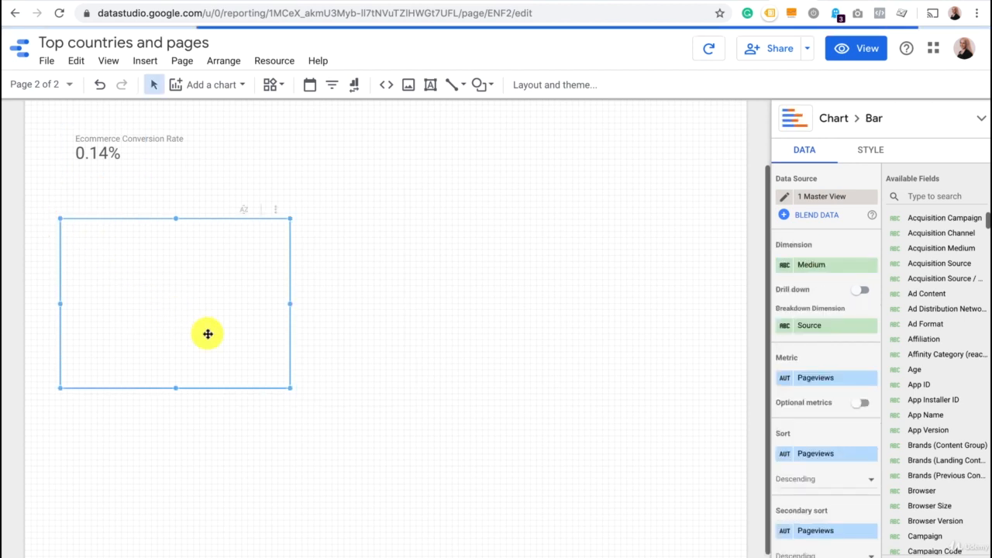
{"action": "left_click_drag", "start_coordinate": [813, 267], "coordinate": [818, 277]}
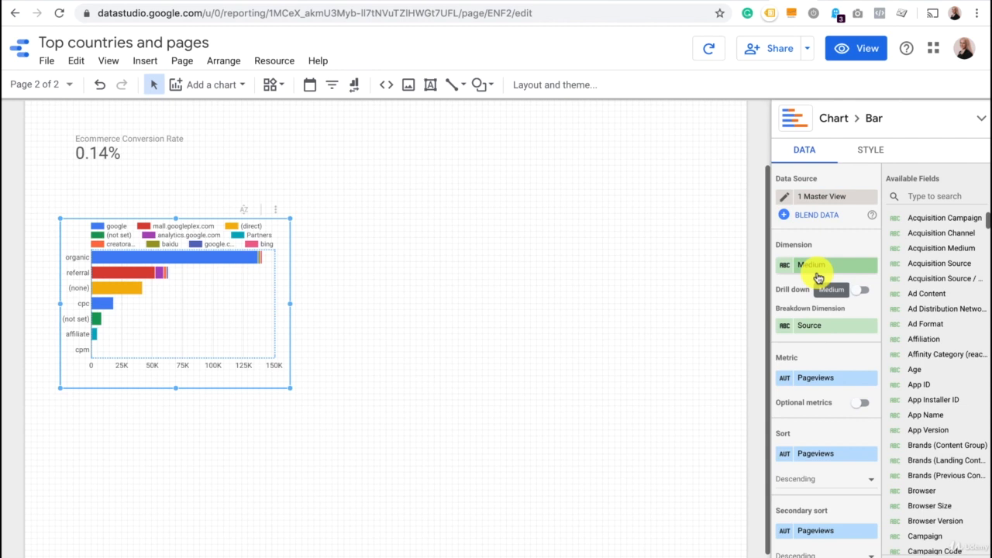
{"action": "left_click_drag", "start_coordinate": [817, 277], "coordinate": [770, 281]}
{"action": "left_click_drag", "start_coordinate": [290, 388], "coordinate": [686, 496]}
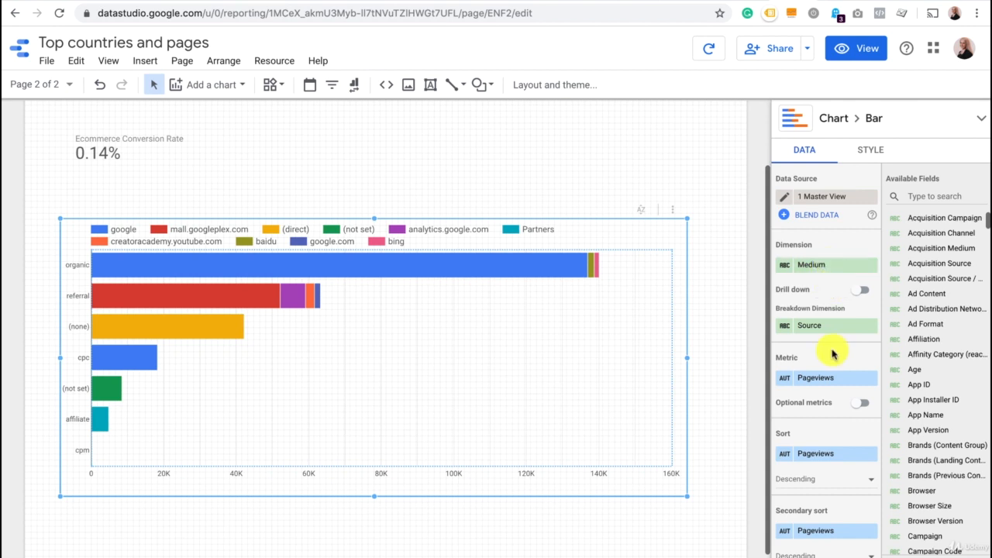
Review the bar chart's data settings and open the data blending editor, closing it without making changes.
{"action": "scroll", "coordinate": [831, 348], "scroll_direction": "down", "scroll_amount": 1}
{"action": "scroll", "coordinate": [833, 354], "scroll_direction": "down", "scroll_amount": 5}
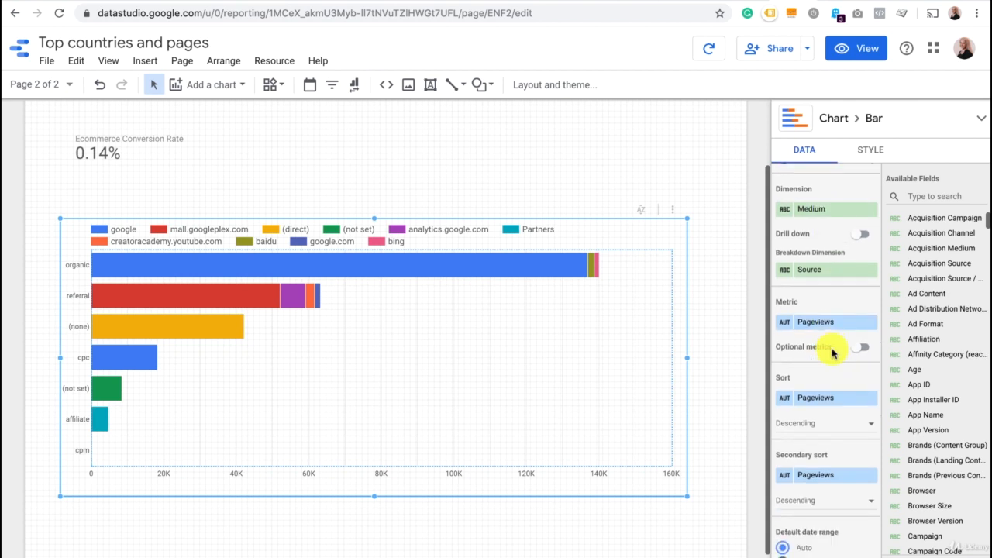
{"action": "scroll", "coordinate": [834, 354], "scroll_direction": "up", "scroll_amount": 6}
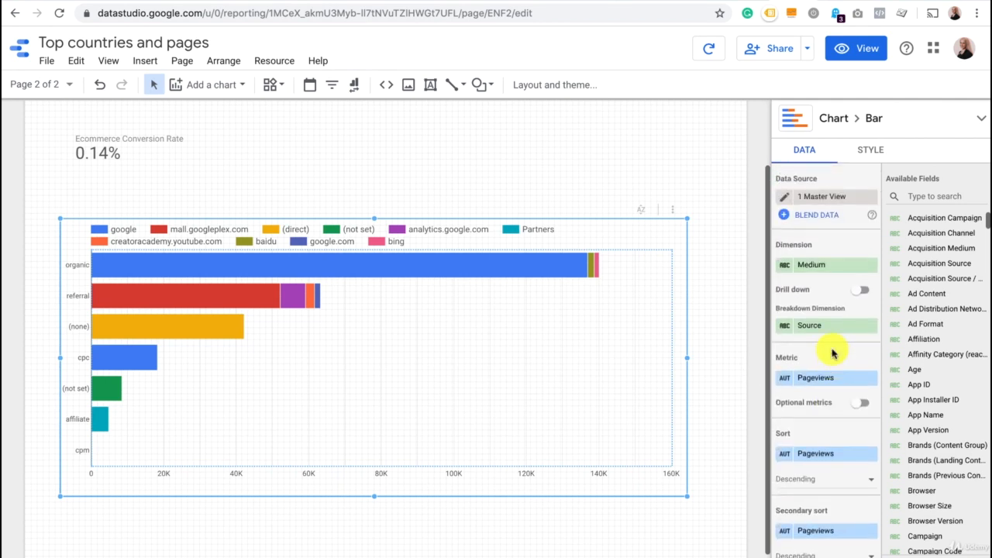
{"action": "left_click", "coordinate": [824, 218]}
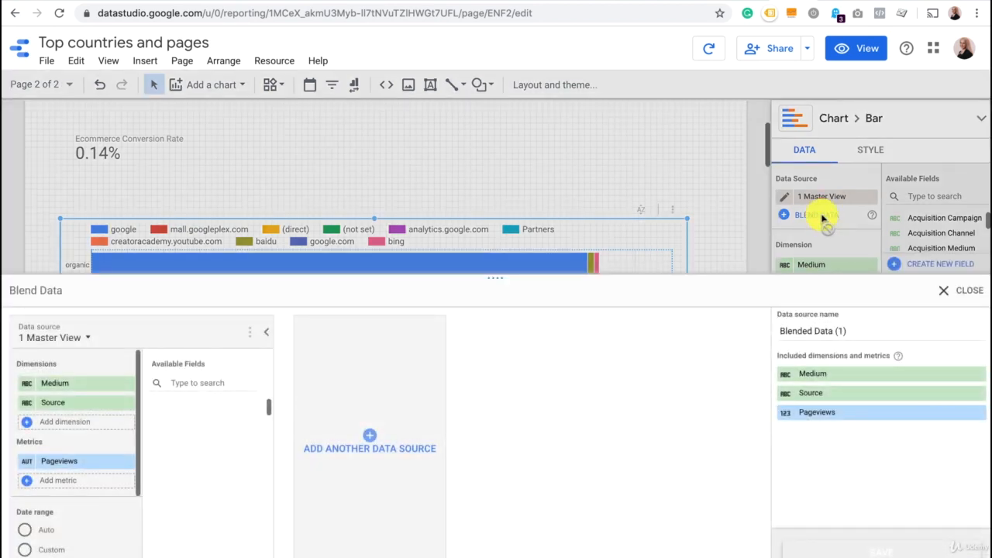
{"action": "left_click", "coordinate": [945, 290]}
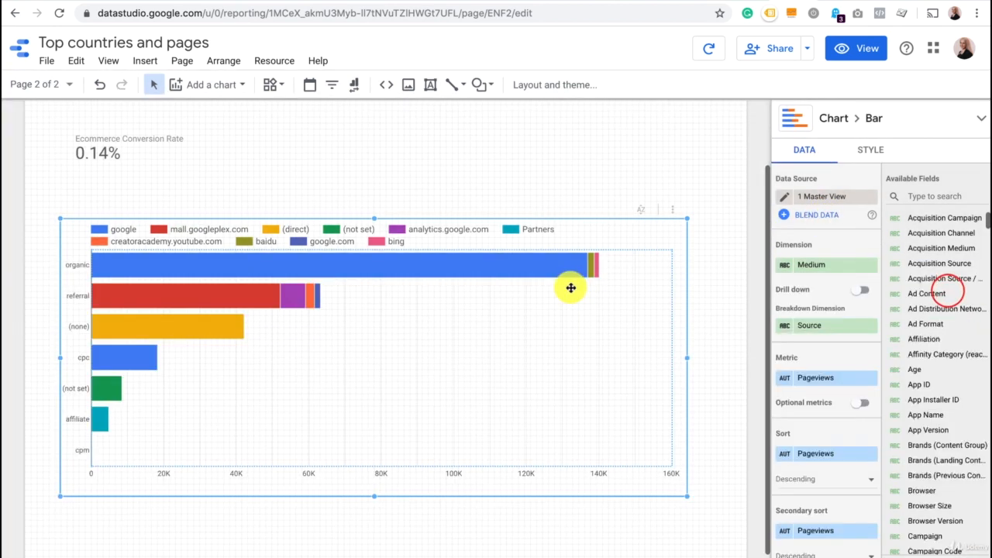
{"action": "scroll", "coordinate": [571, 287], "scroll_direction": "down", "scroll_amount": 1}
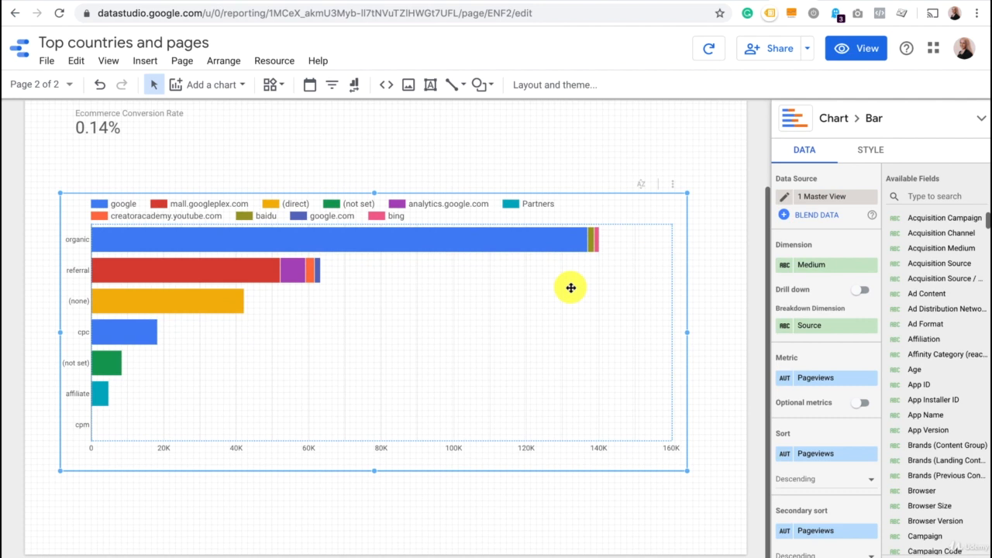
{"action": "scroll", "coordinate": [570, 288], "scroll_direction": "up", "scroll_amount": 3}
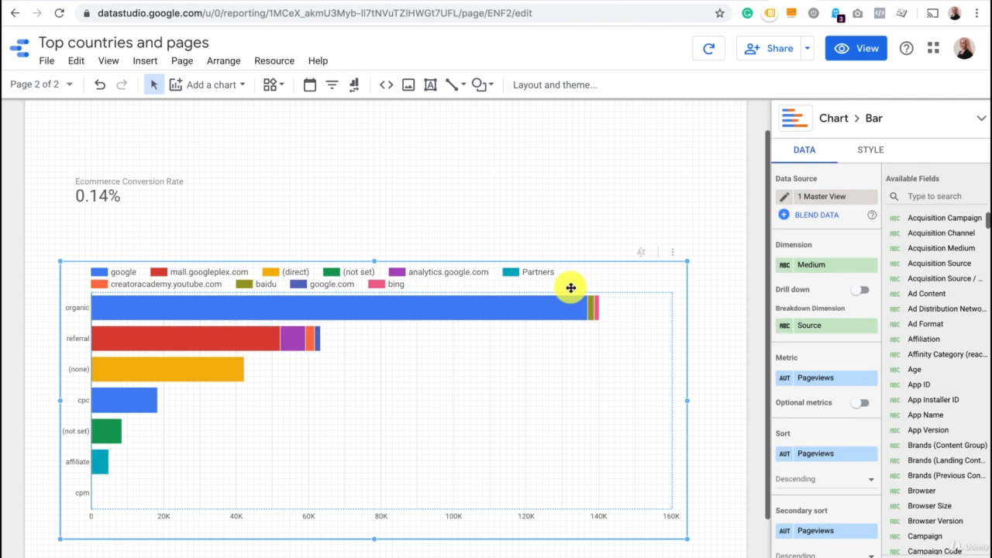
{"action": "left_click", "coordinate": [232, 89]}
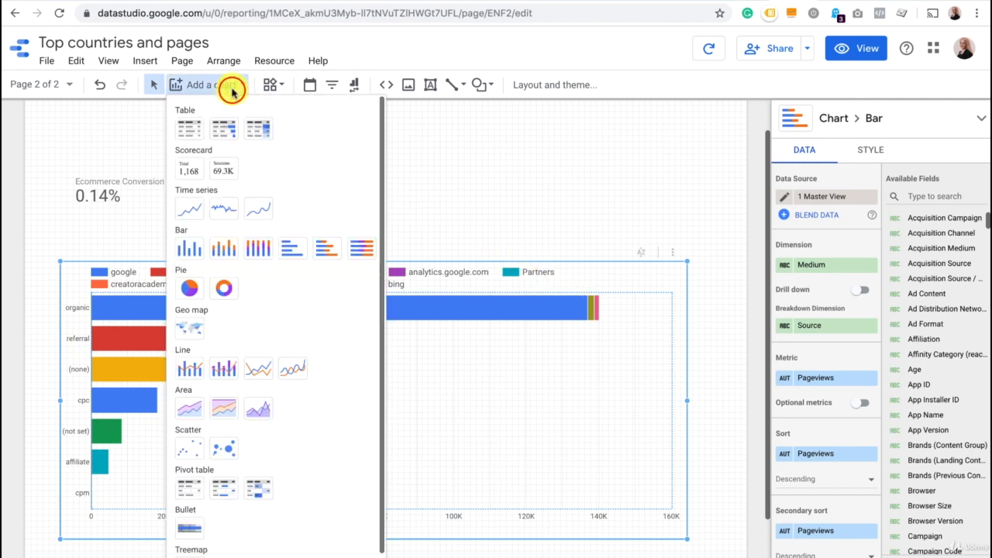
{"action": "left_click", "coordinate": [189, 328]}
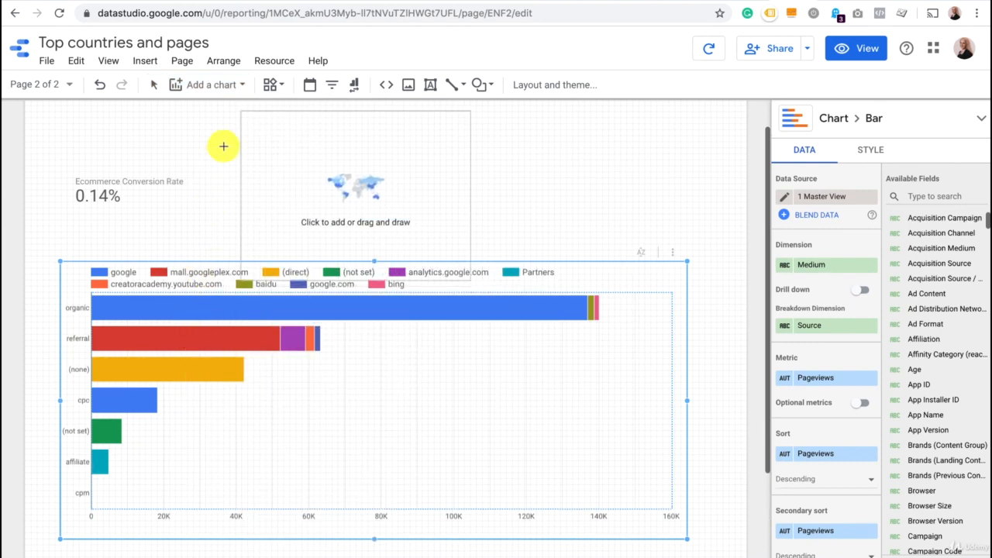
{"action": "key", "text": "Escape"}
{"action": "left_click", "coordinate": [231, 105]}
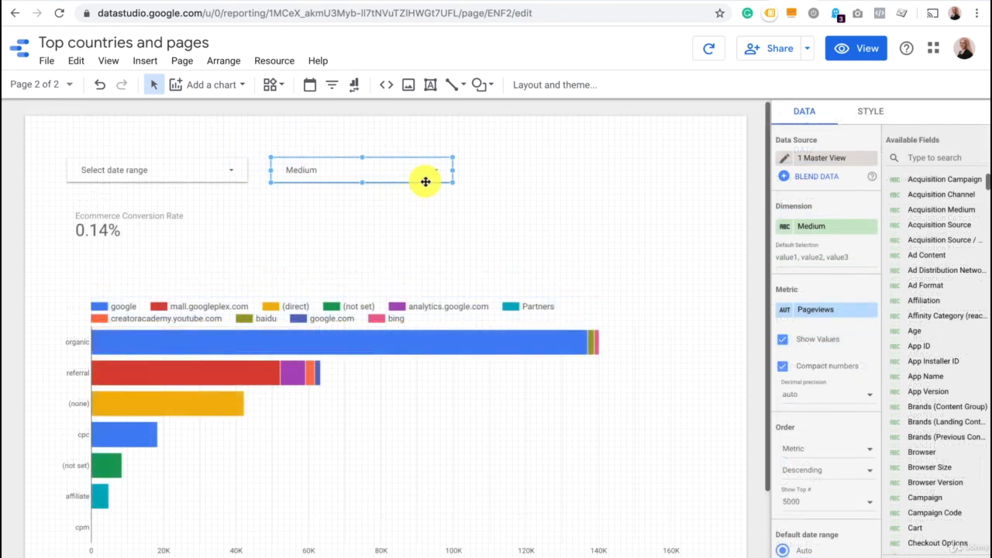
Set the dimension of the filter control beside the date range control to Campaign.
{"action": "left_click", "coordinate": [841, 227]}
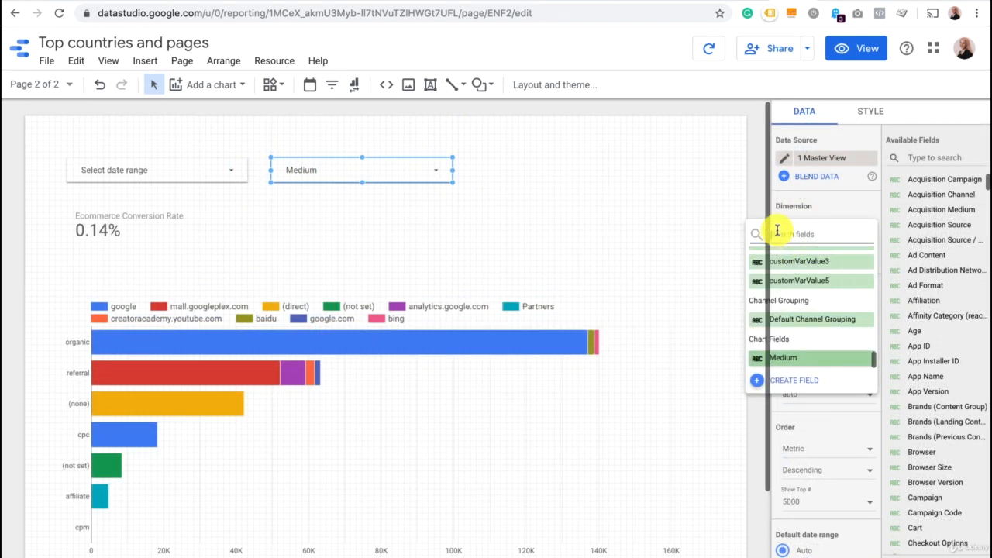
{"action": "type", "text": "cam"}
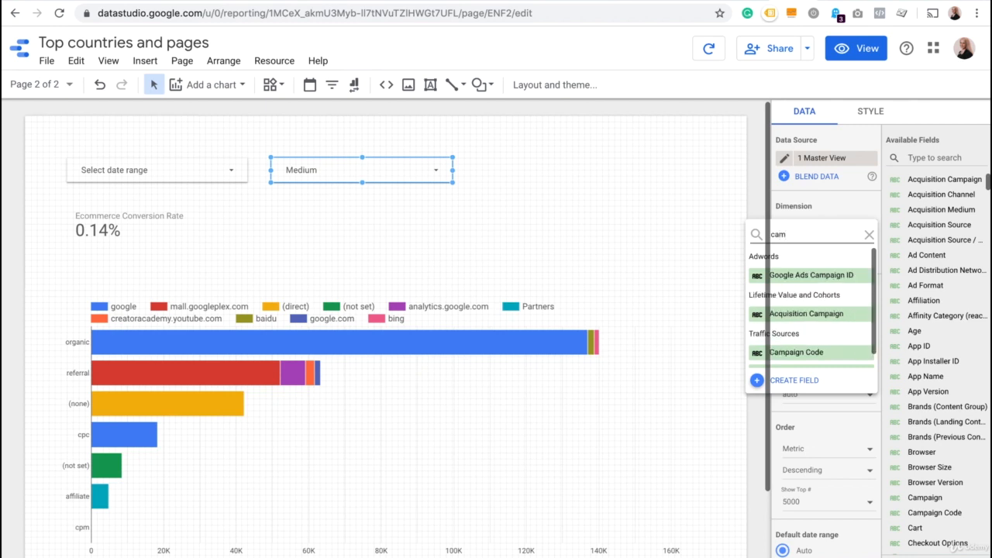
{"action": "scroll", "coordinate": [815, 326], "scroll_direction": "down", "scroll_amount": 1}
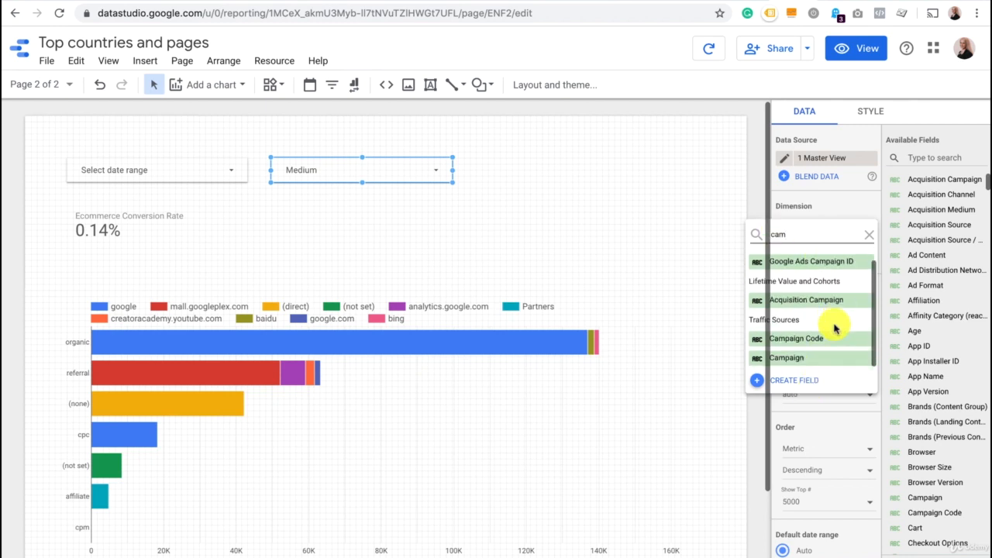
{"action": "left_click", "coordinate": [819, 358]}
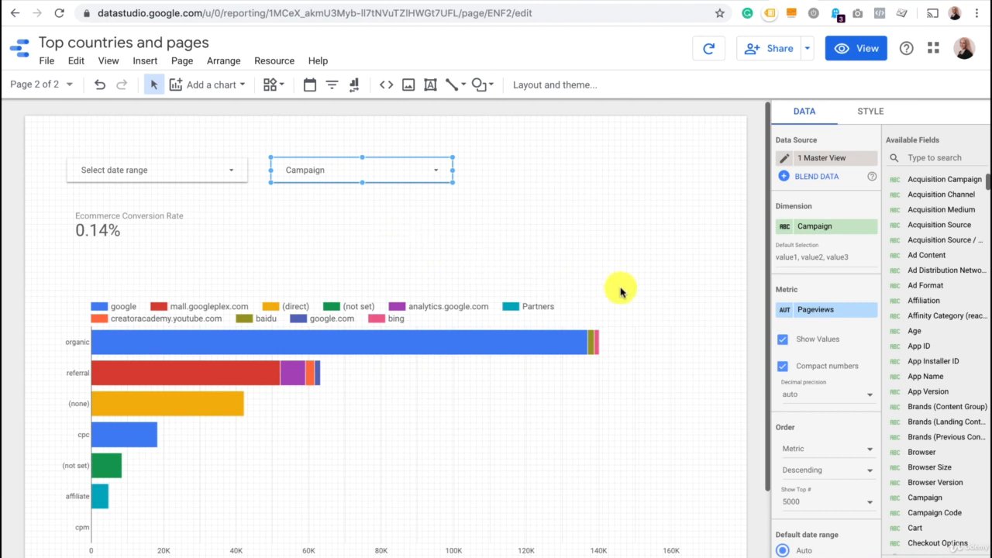
Open the report in view mode and set the second page's date range to Last year.
{"action": "left_click", "coordinate": [851, 54]}
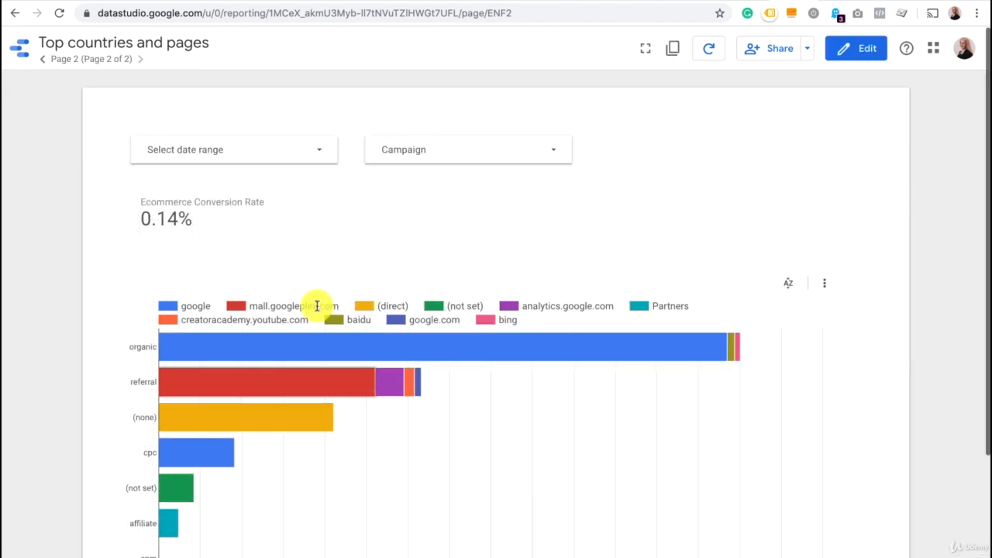
{"action": "scroll", "coordinate": [316, 306], "scroll_direction": "down", "scroll_amount": 1}
{"action": "left_click", "coordinate": [302, 110]}
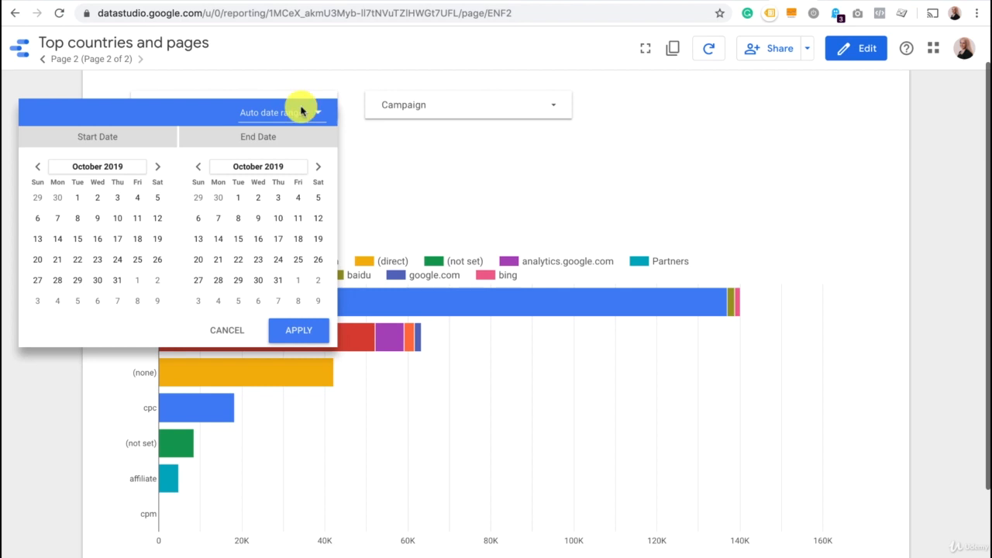
{"action": "left_click", "coordinate": [298, 116]}
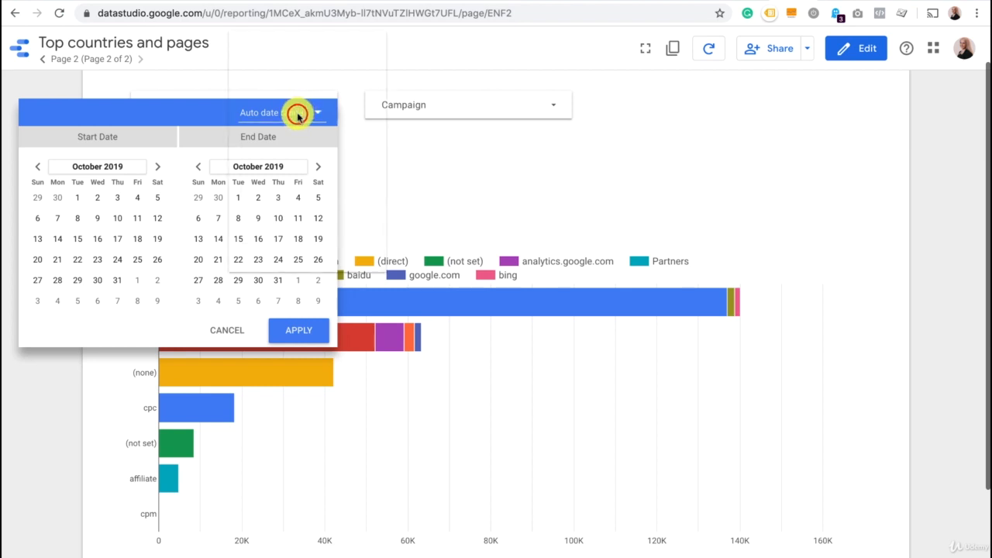
{"action": "left_click", "coordinate": [297, 186]}
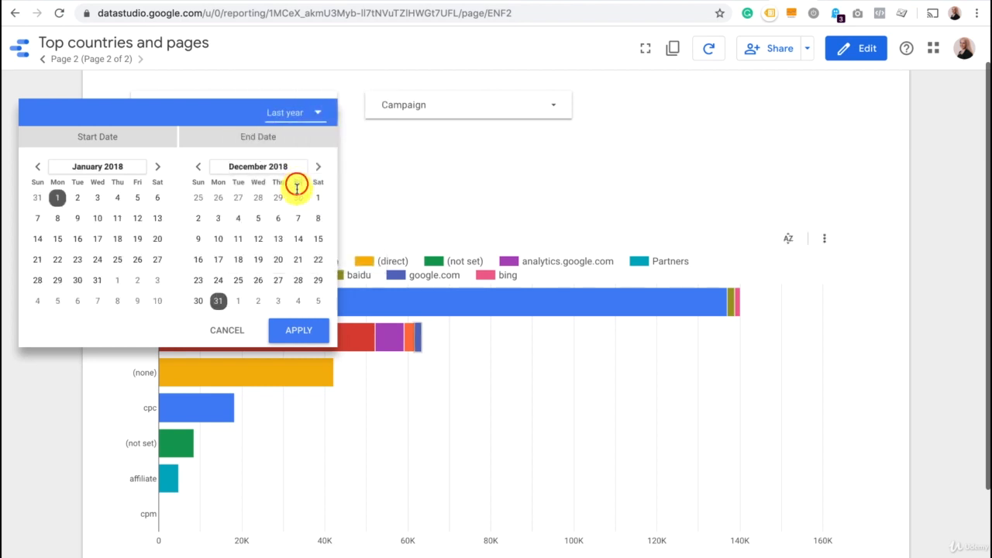
{"action": "left_click", "coordinate": [293, 330]}
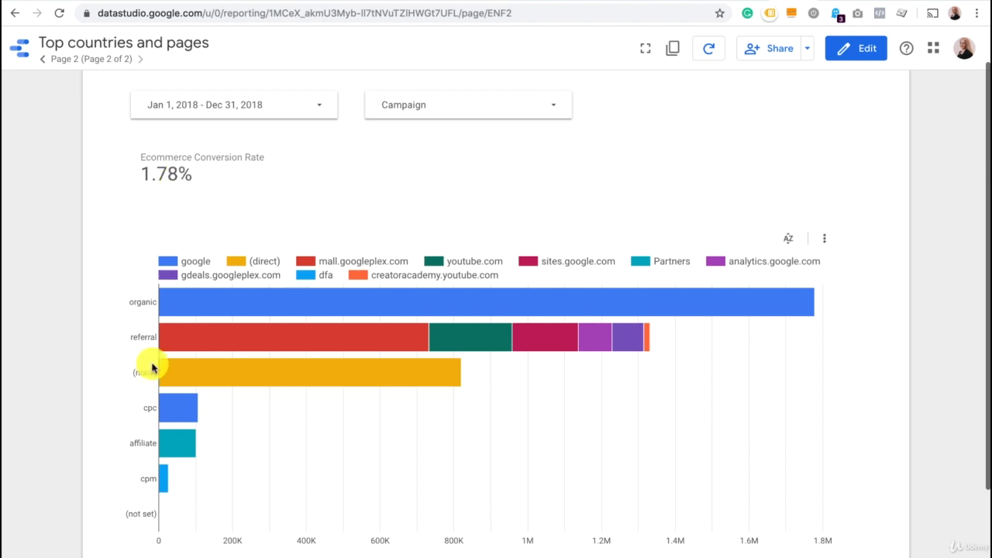
{"action": "scroll", "coordinate": [152, 368], "scroll_direction": "down", "scroll_amount": 1}
{"action": "scroll", "coordinate": [153, 368], "scroll_direction": "up", "scroll_amount": 2}
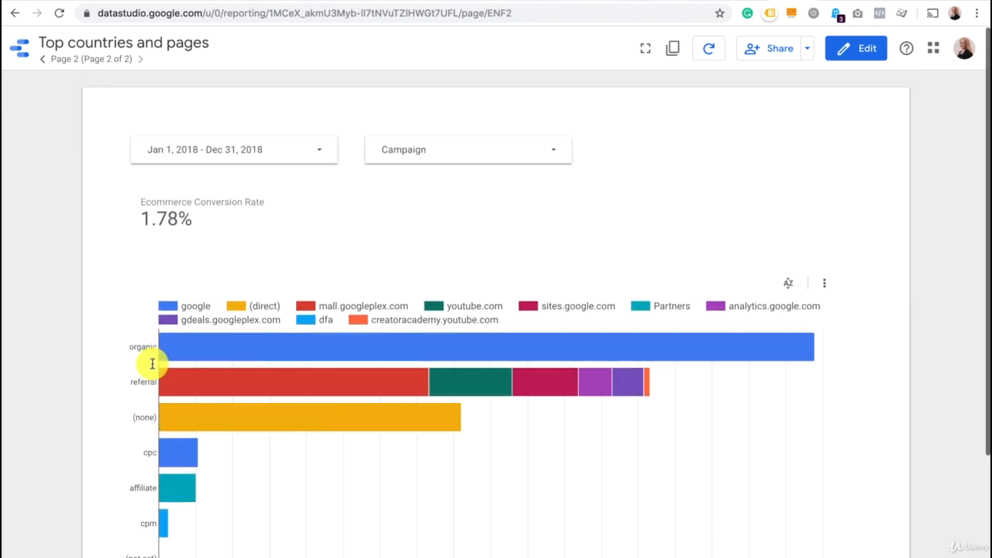
Filter the page by campaign so that only AW - YouTube Brand is selected.
{"action": "left_click", "coordinate": [422, 149]}
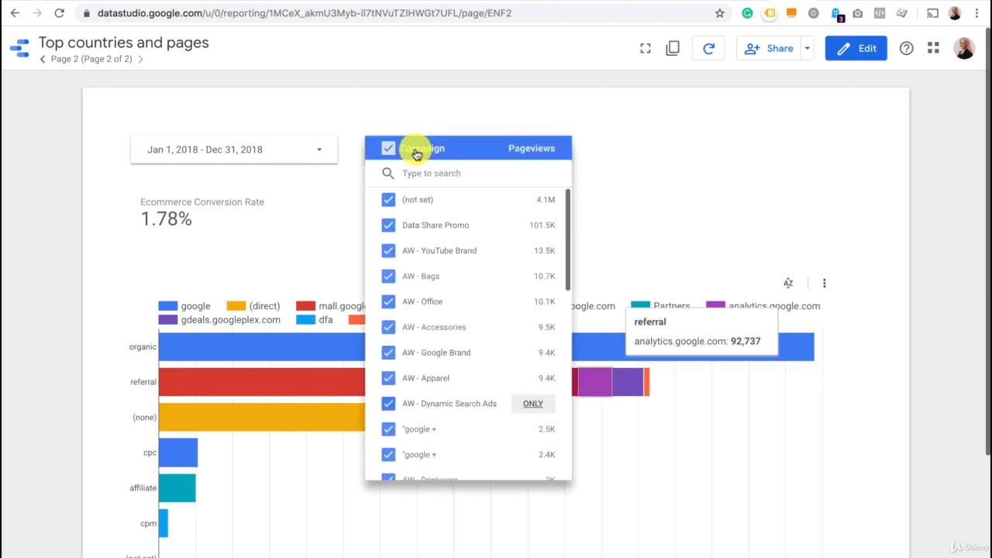
{"action": "left_click", "coordinate": [390, 150]}
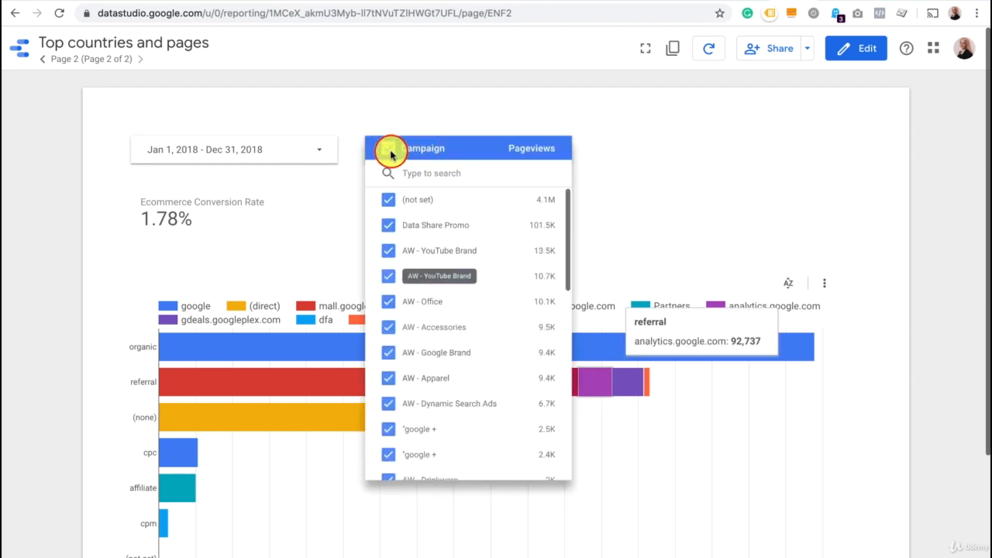
{"action": "left_click", "coordinate": [390, 149]}
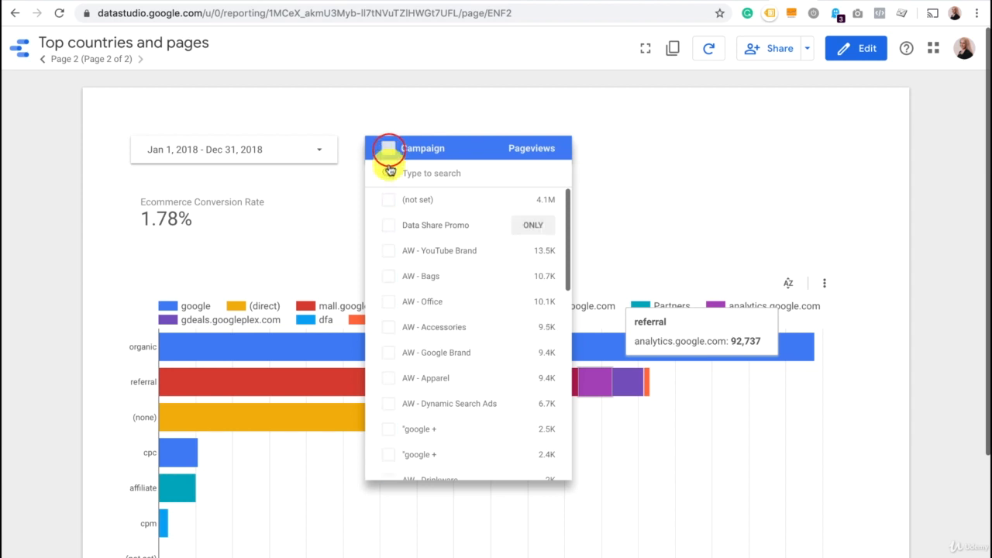
{"action": "left_click", "coordinate": [388, 252]}
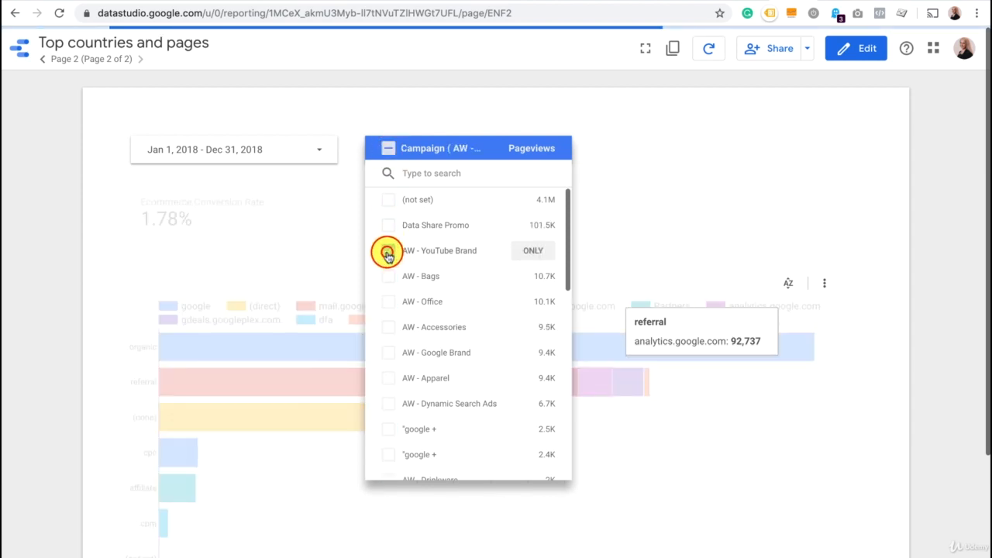
{"action": "left_click", "coordinate": [388, 252]}
{"action": "left_click", "coordinate": [387, 252]}
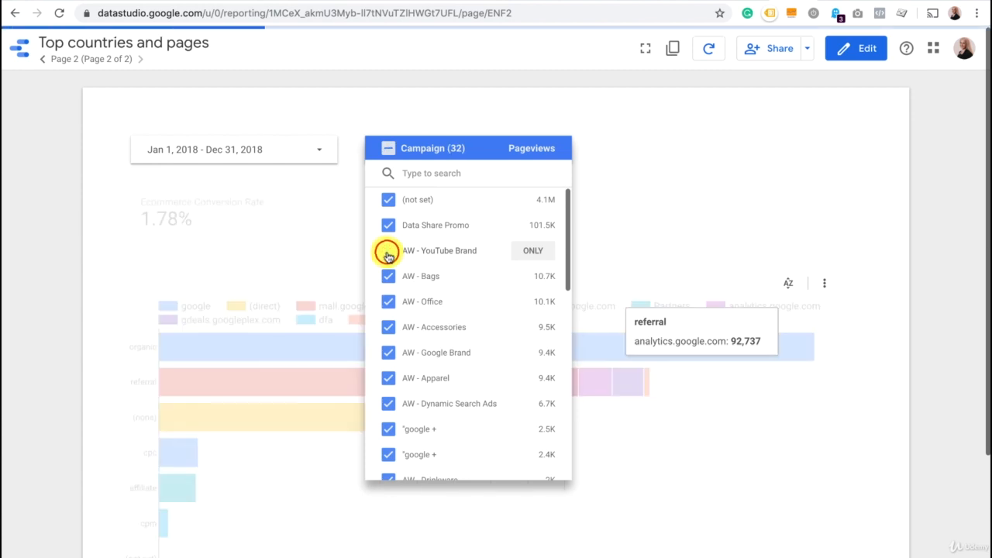
{"action": "left_click", "coordinate": [392, 151]}
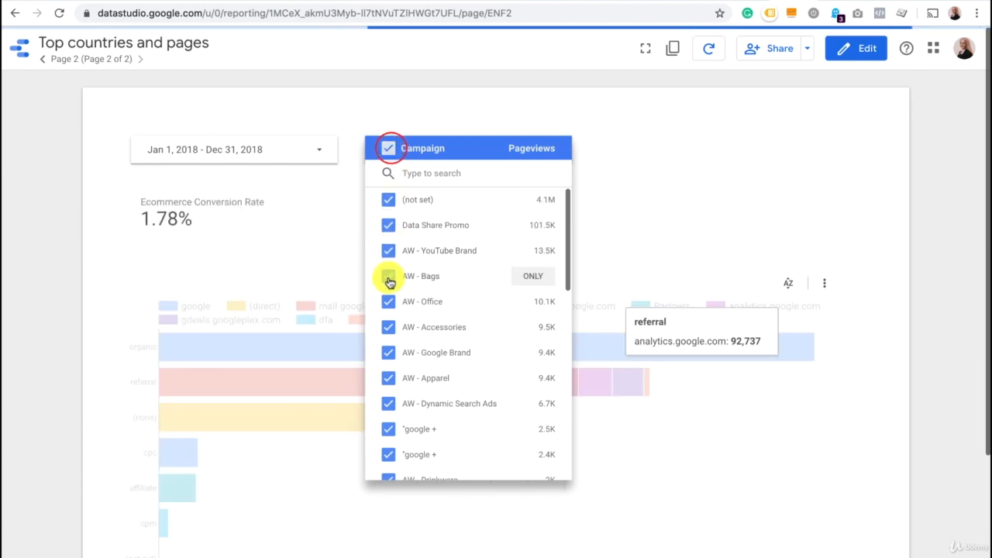
{"action": "left_click", "coordinate": [388, 149]}
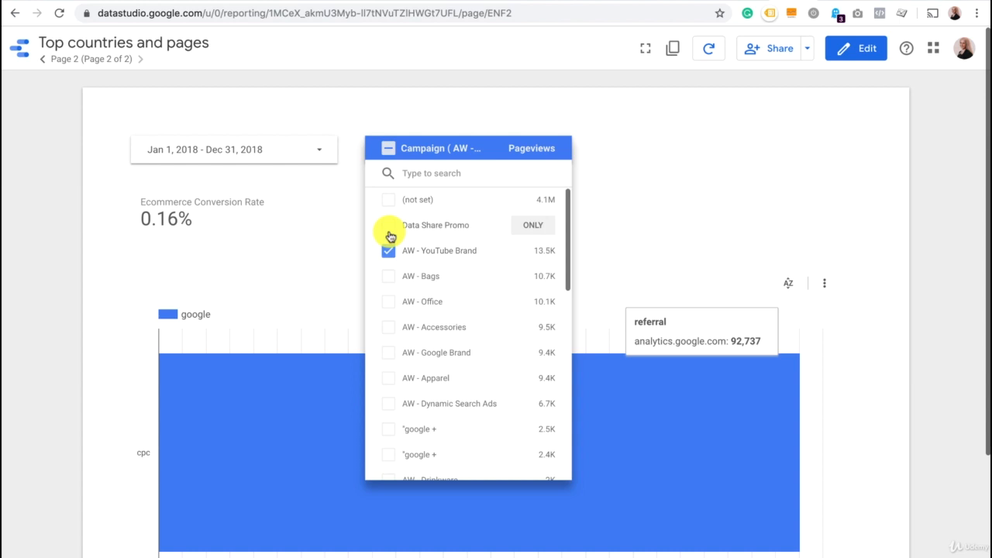
Look through the campaign list and reselect all campaigns in the Campaign filter.
{"action": "scroll", "coordinate": [426, 403], "scroll_direction": "down", "scroll_amount": 5}
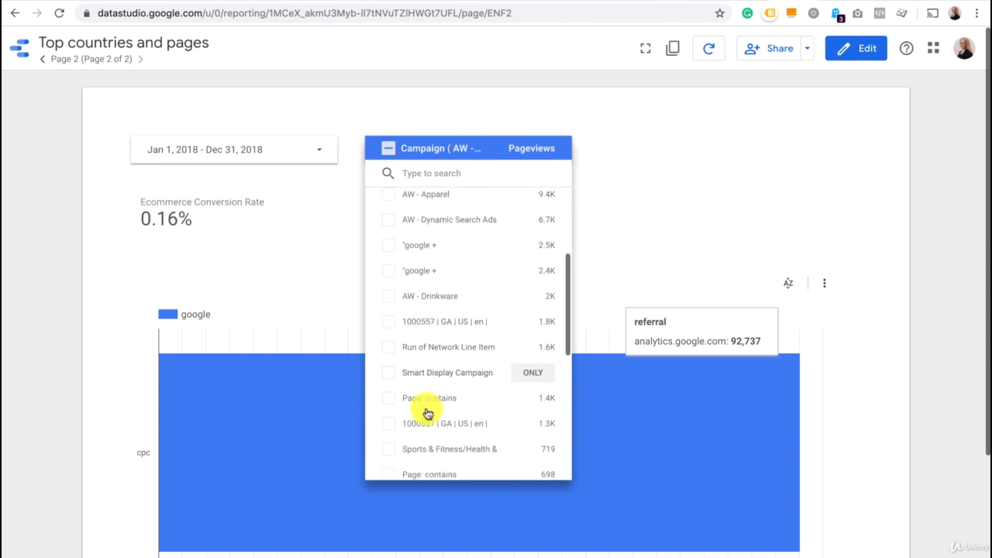
{"action": "scroll", "coordinate": [426, 413], "scroll_direction": "down", "scroll_amount": 4}
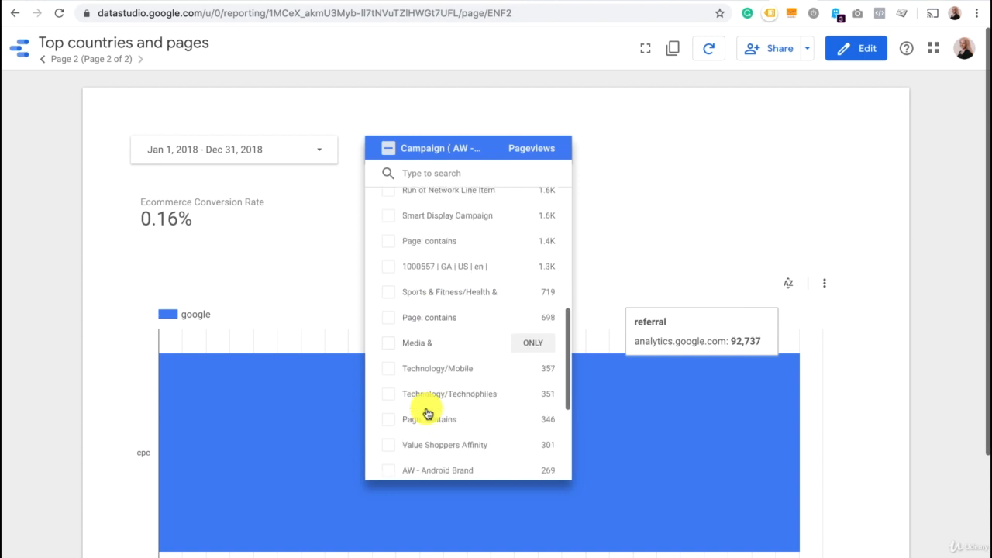
{"action": "scroll", "coordinate": [426, 413], "scroll_direction": "up", "scroll_amount": 9}
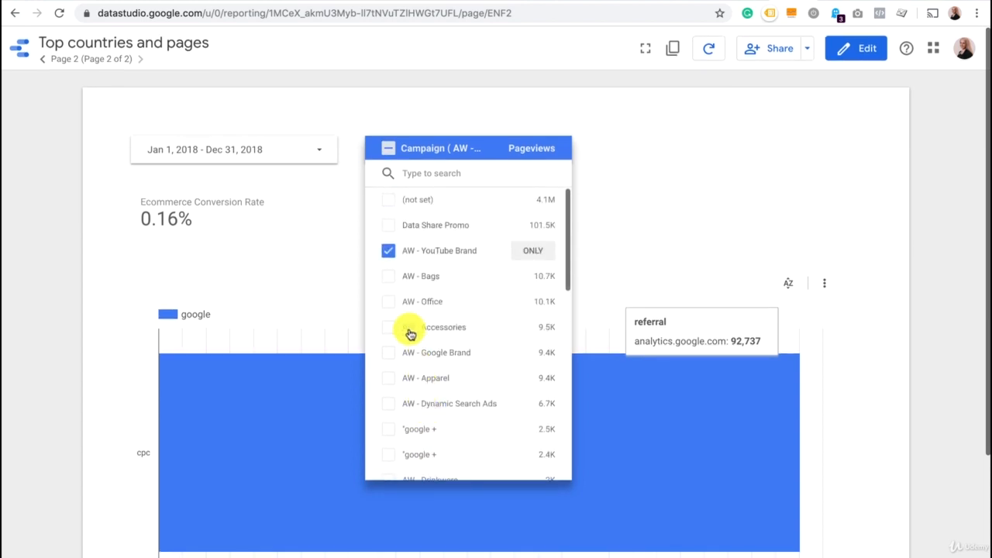
{"action": "left_click", "coordinate": [390, 252]}
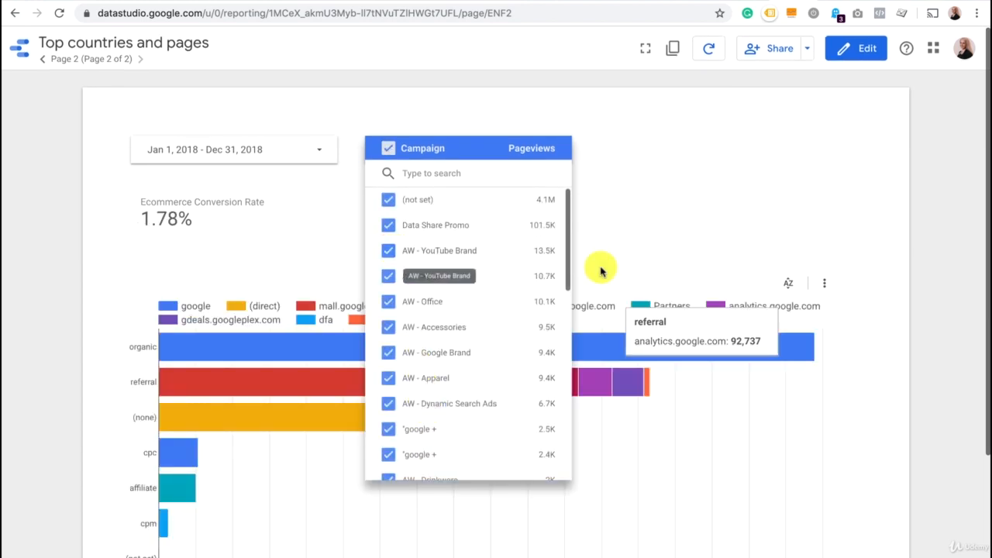
{"action": "left_click", "coordinate": [672, 251]}
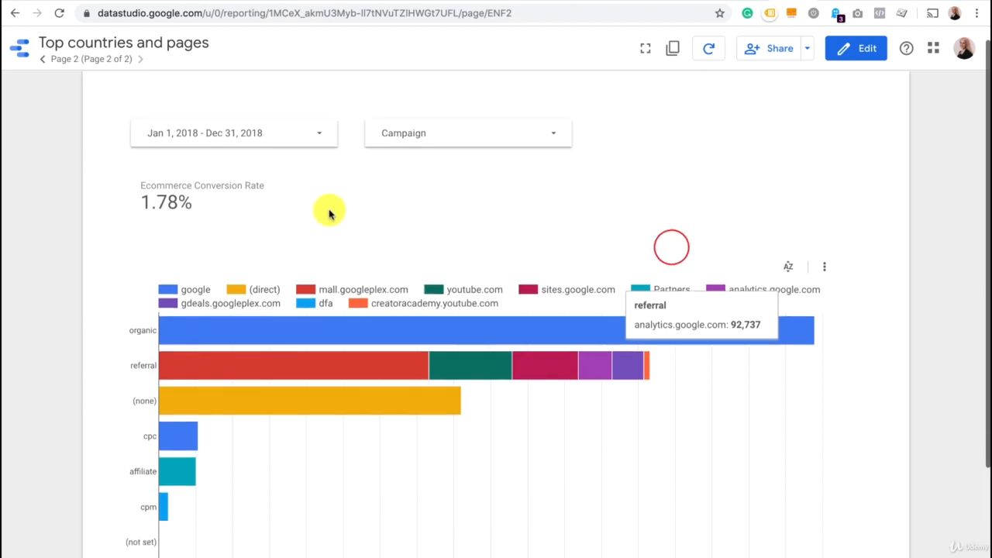
{"action": "scroll", "coordinate": [328, 210], "scroll_direction": "down", "scroll_amount": 1}
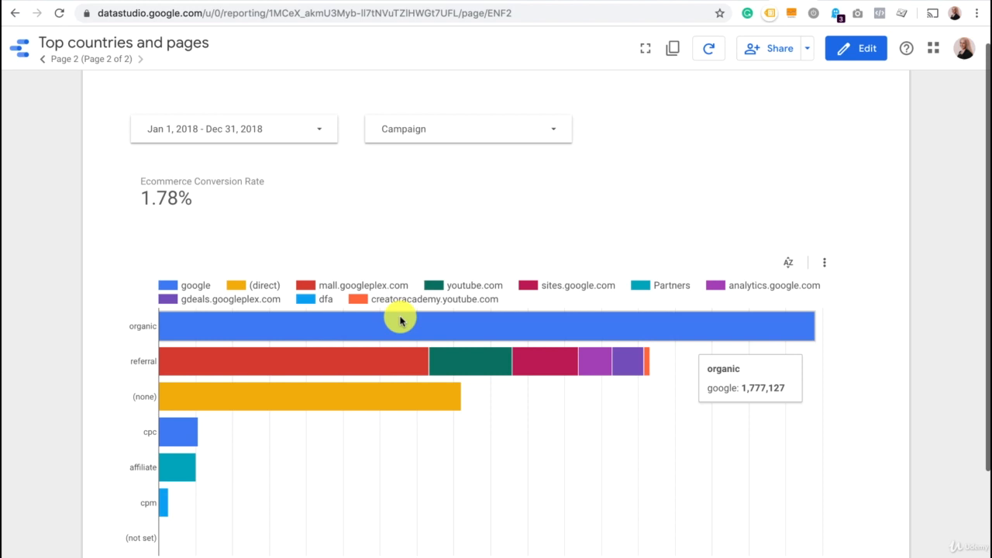
Set the date range on the report's first page to Last year and return to the second page.
{"action": "left_click", "coordinate": [44, 62]}
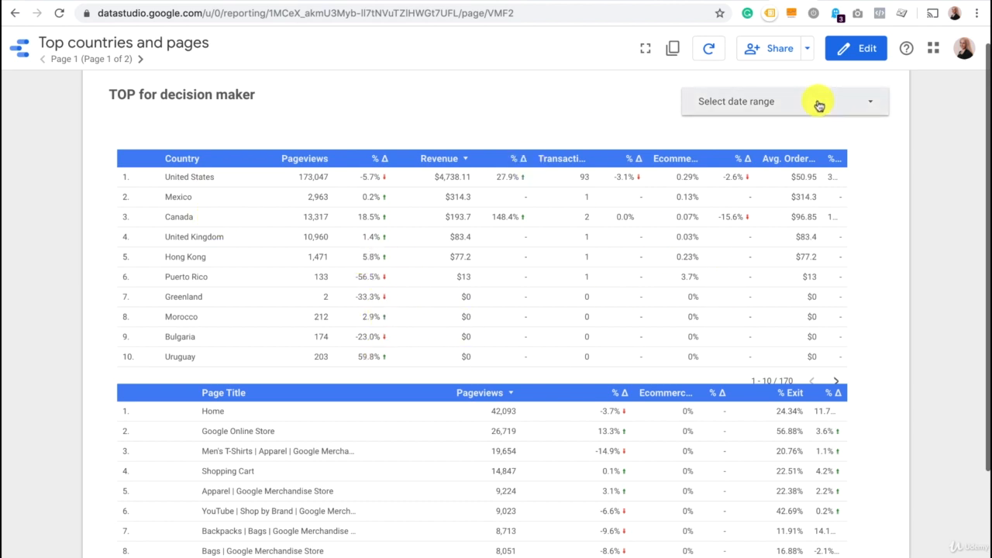
{"action": "left_click", "coordinate": [819, 104]}
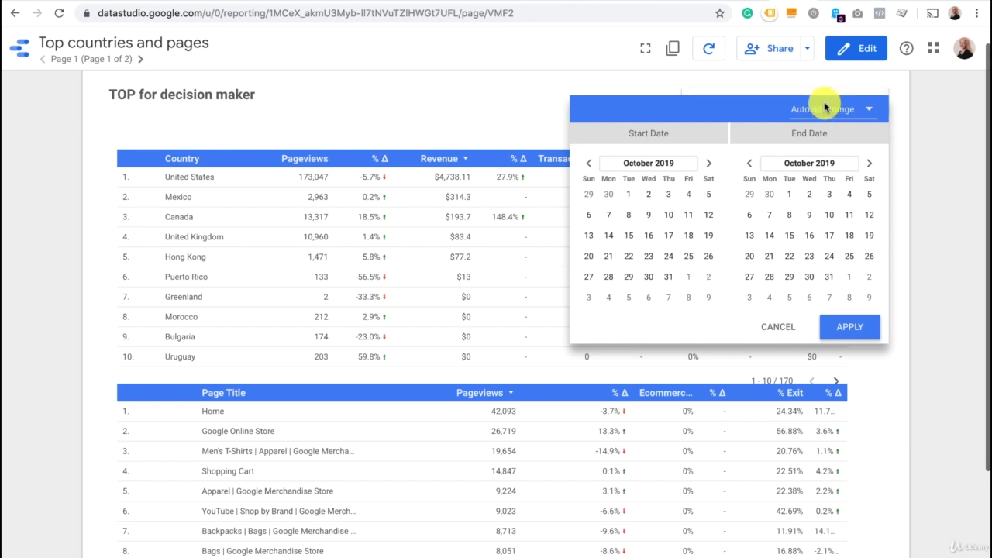
{"action": "left_click", "coordinate": [837, 109]}
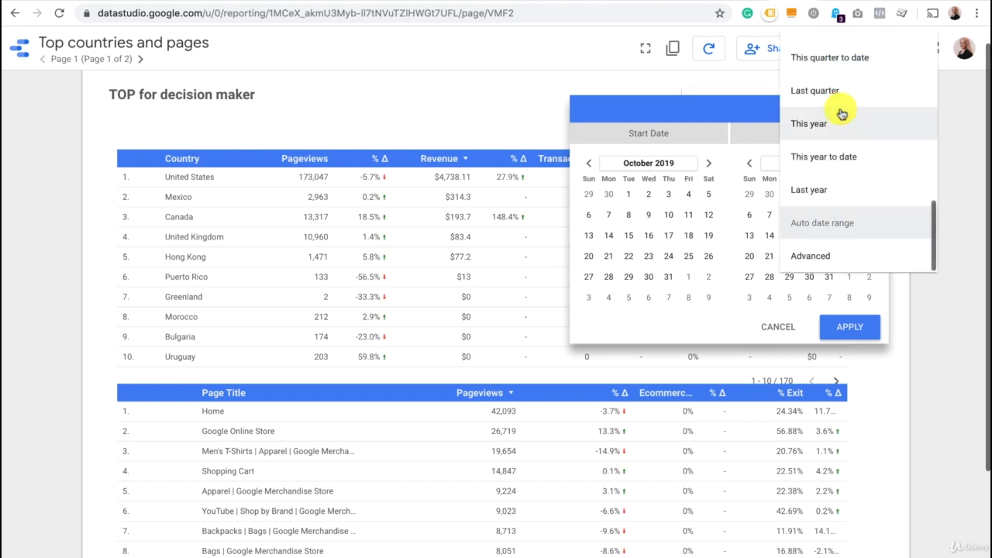
{"action": "left_click", "coordinate": [837, 188]}
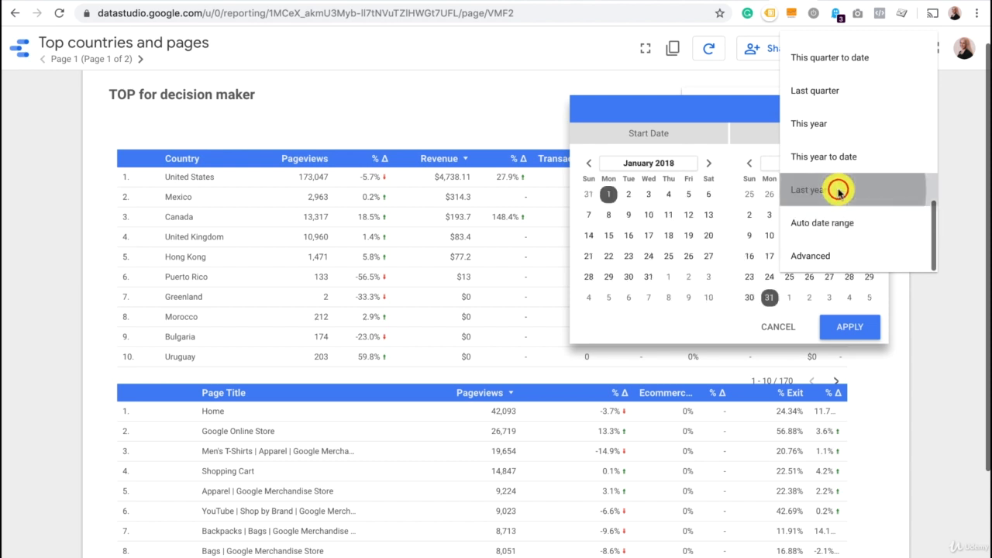
{"action": "left_click", "coordinate": [852, 329]}
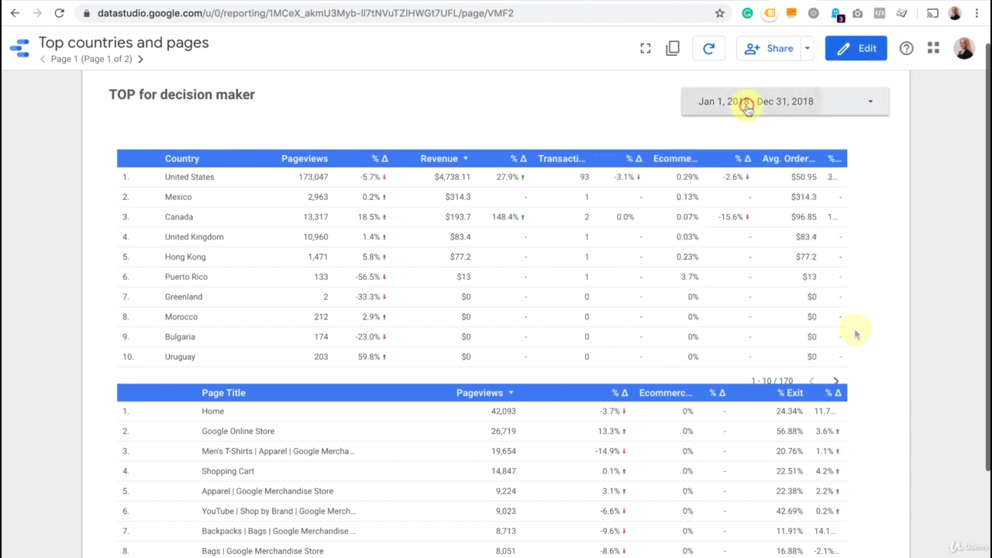
{"action": "left_click", "coordinate": [749, 103]}
{"action": "left_click", "coordinate": [846, 330]}
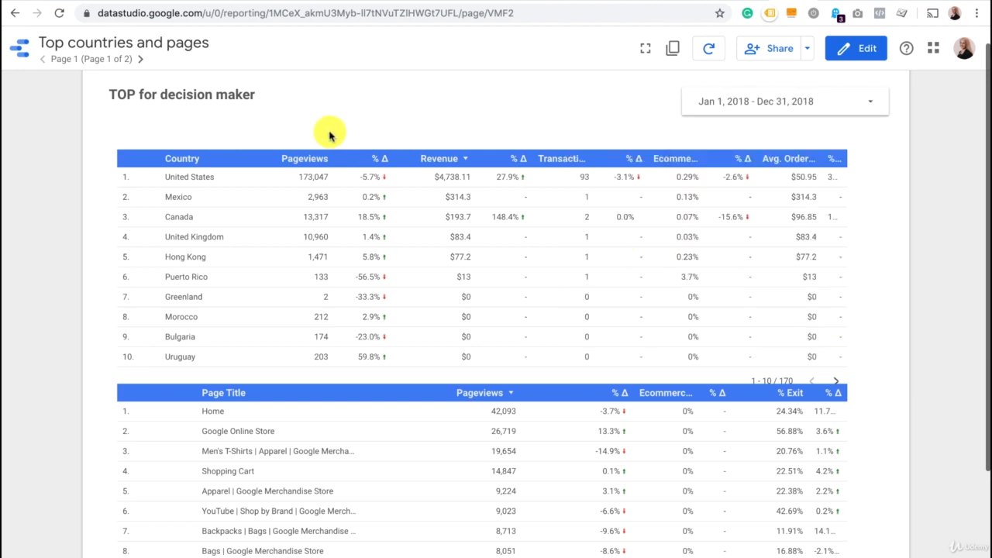
{"action": "left_click", "coordinate": [141, 60]}
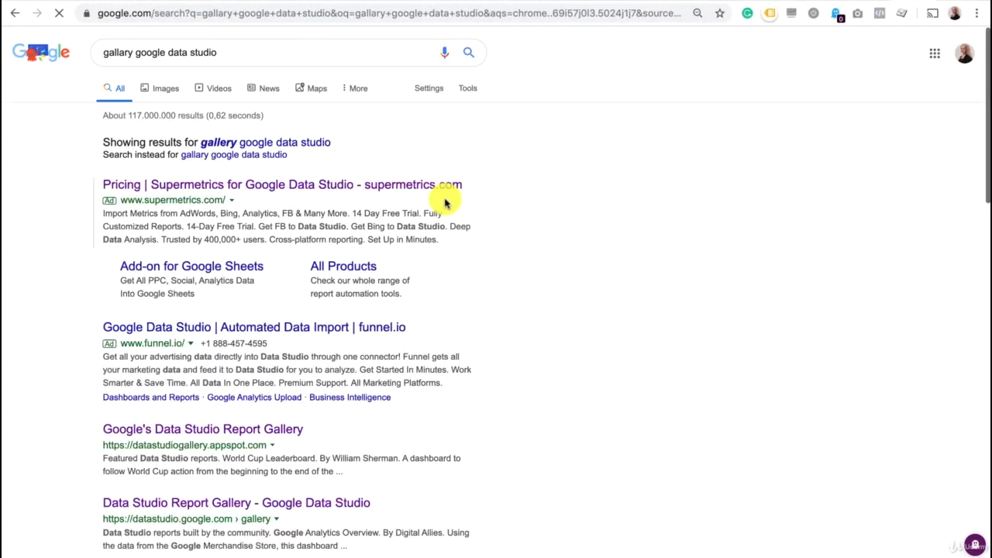
Open Google's Data Studio Report Gallery from the search results and look through the featured reports.
{"action": "left_click", "coordinate": [235, 427]}
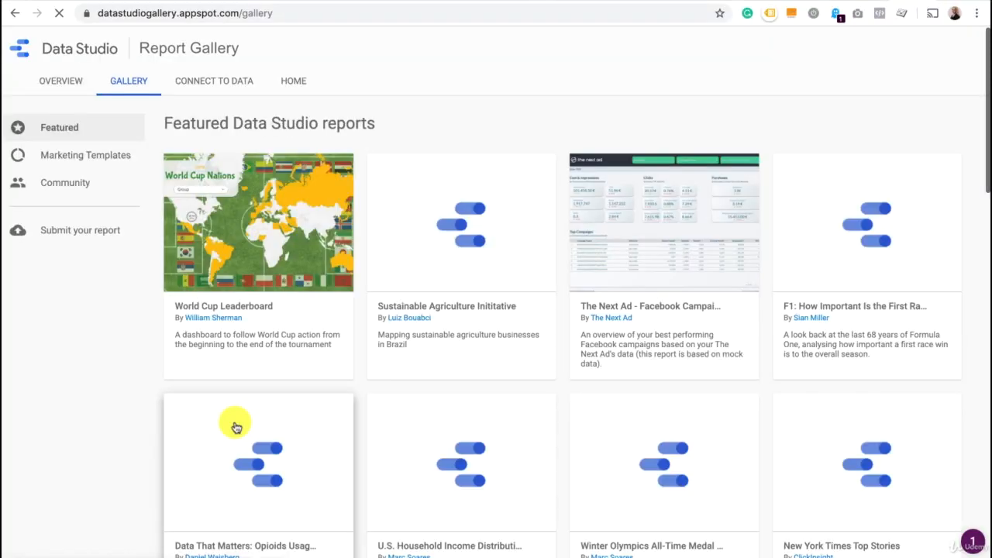
{"action": "scroll", "coordinate": [417, 447], "scroll_direction": "down", "scroll_amount": 2}
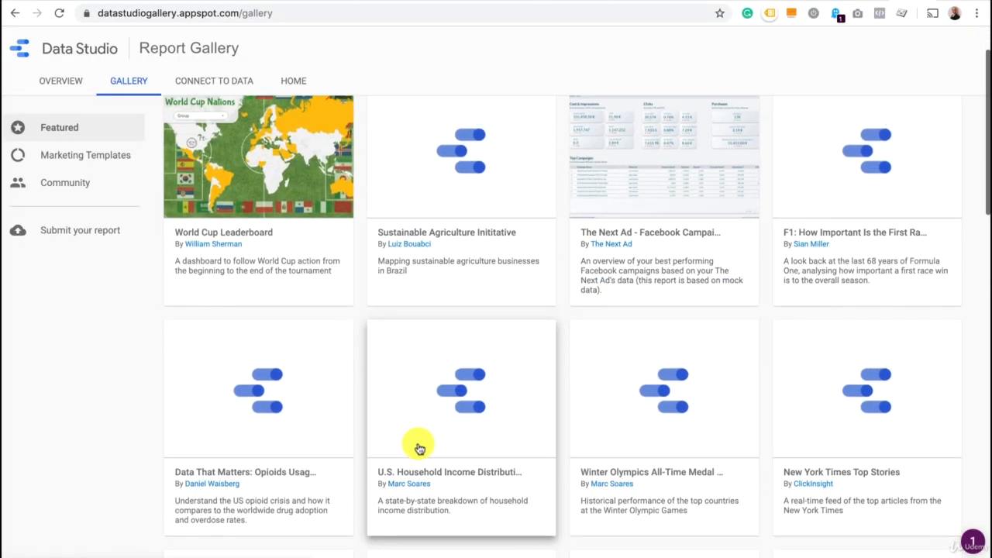
{"action": "scroll", "coordinate": [416, 447], "scroll_direction": "down", "scroll_amount": 8}
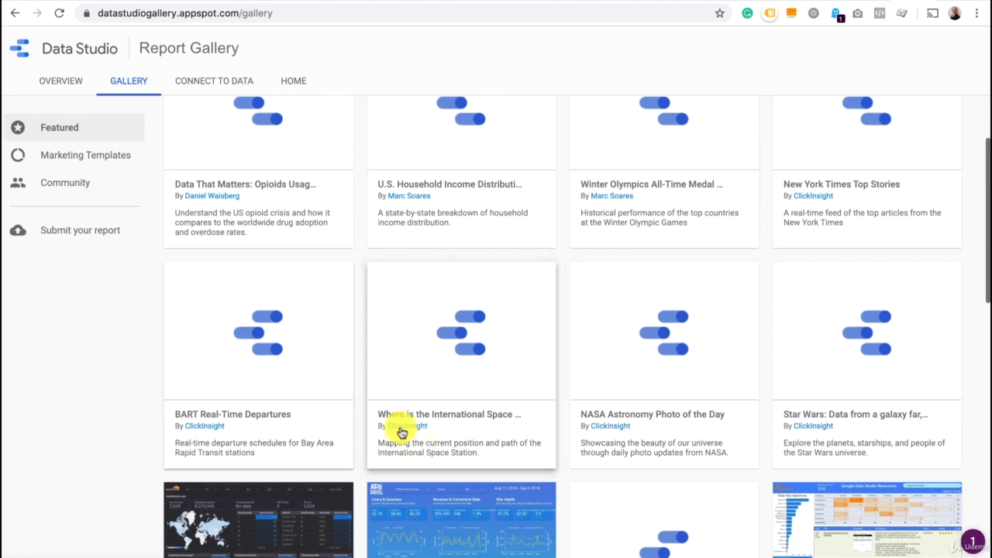
Browse the gallery's Marketing Templates and open the AdWords Report template.
{"action": "left_click", "coordinate": [99, 155]}
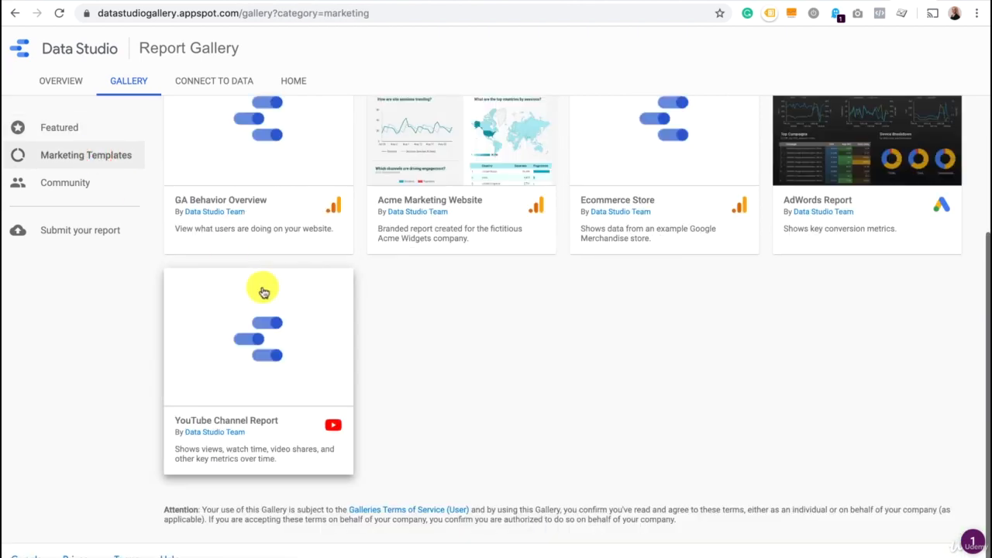
{"action": "scroll", "coordinate": [510, 348], "scroll_direction": "up", "scroll_amount": 3}
{"action": "scroll", "coordinate": [510, 348], "scroll_direction": "up", "scroll_amount": 6}
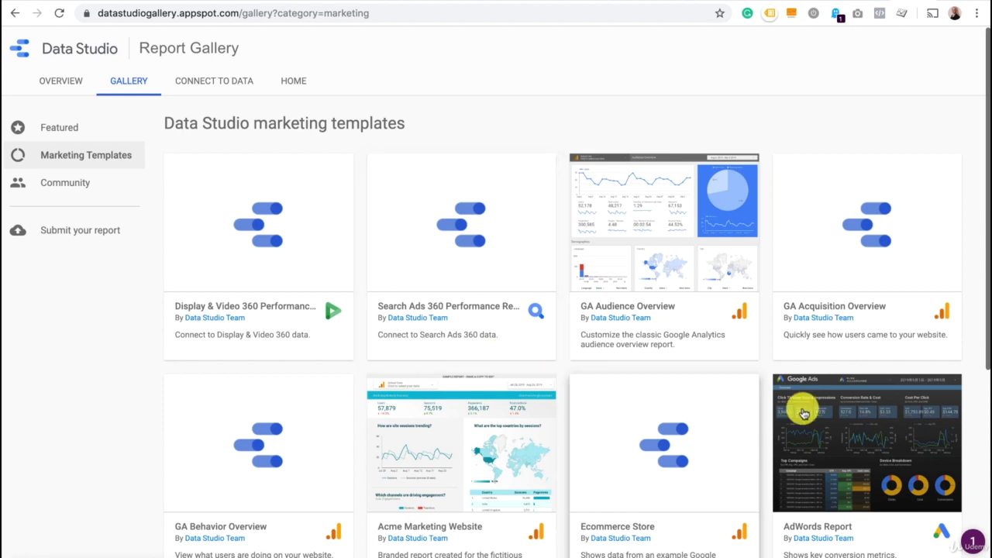
{"action": "left_click", "coordinate": [862, 451]}
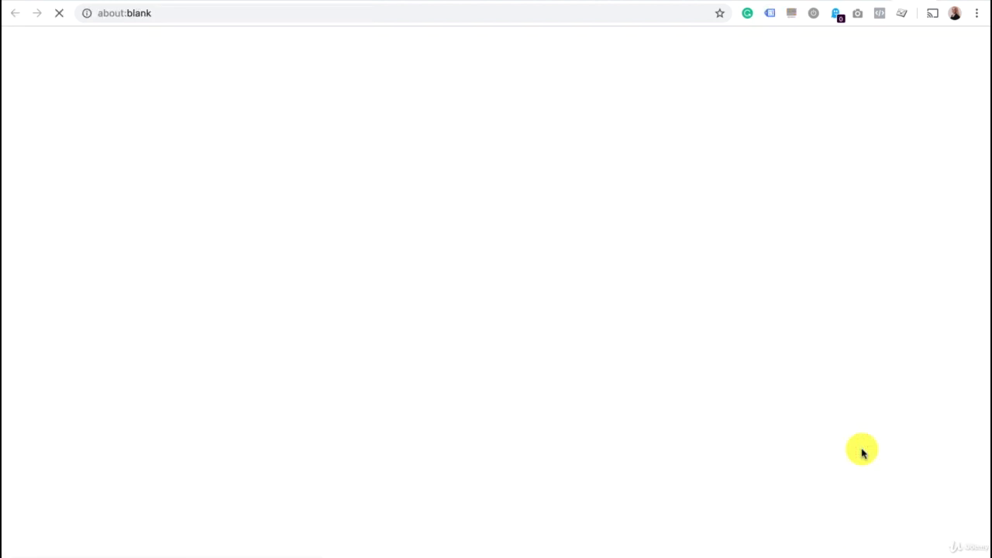